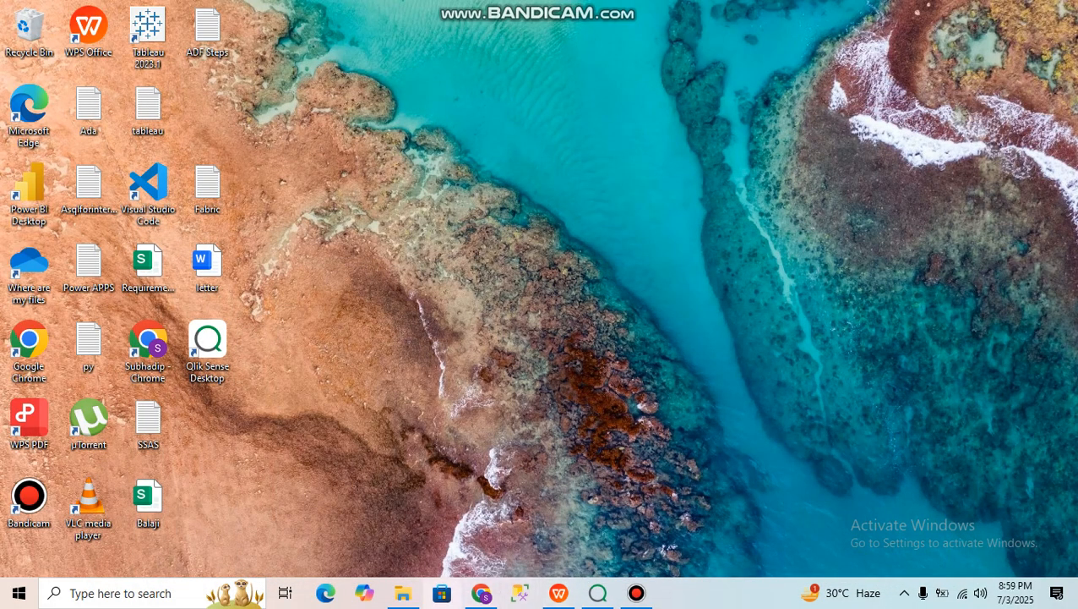
- Examine the Sales_Data and Customer_Details sheets of the Sales_Customer_Data workbook and return to the Qlik Sense hub
{"action": "left_click", "coordinate": [482, 594]}
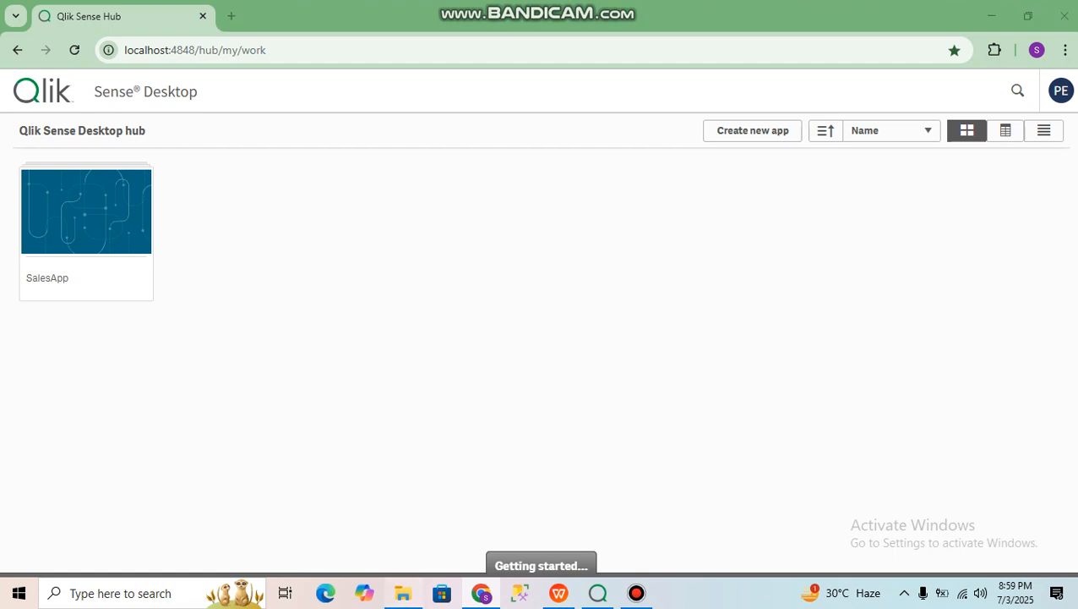
{"action": "left_click", "coordinate": [403, 592]}
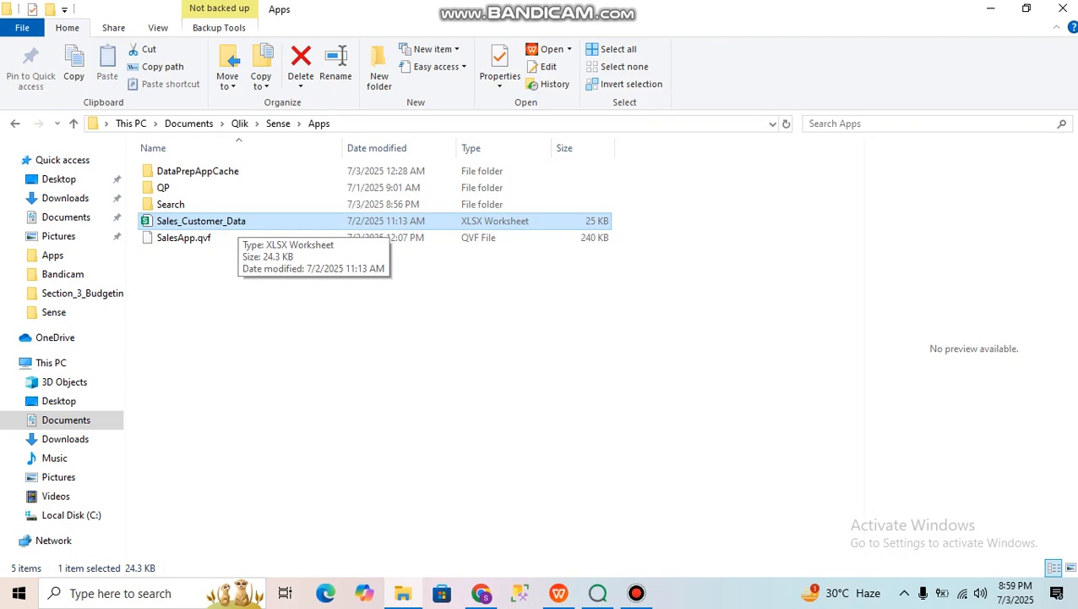
{"action": "left_click", "coordinate": [559, 593]}
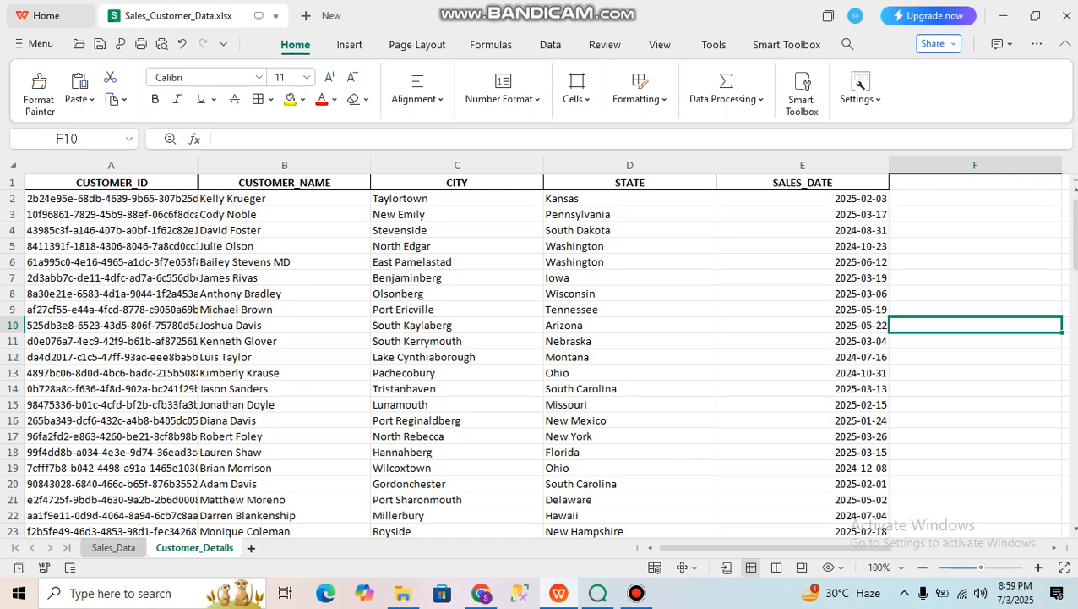
{"action": "left_click", "coordinate": [114, 547]}
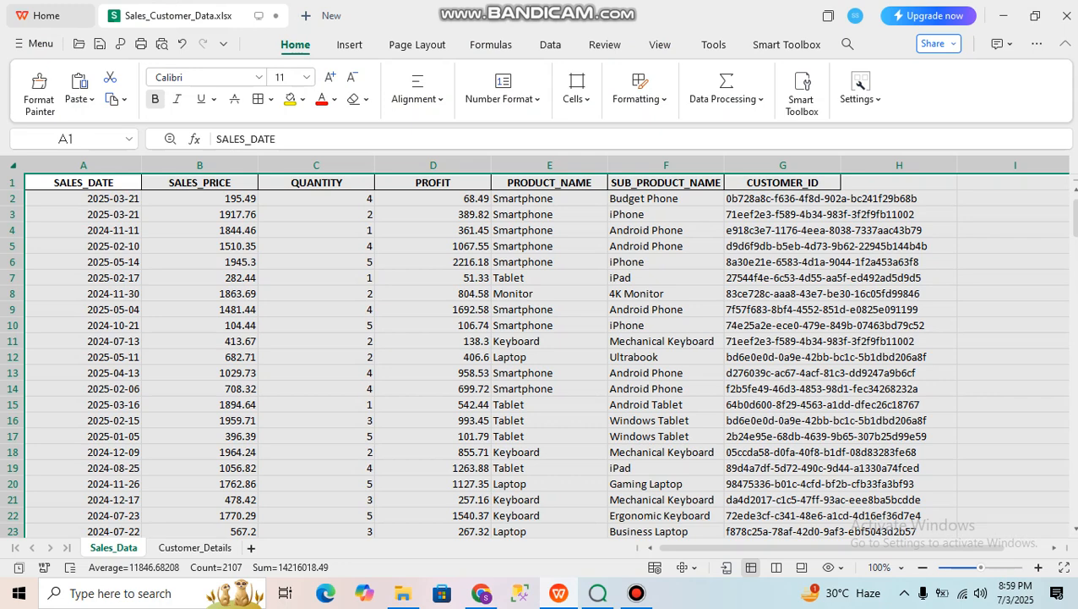
{"action": "left_click", "coordinate": [194, 547]}
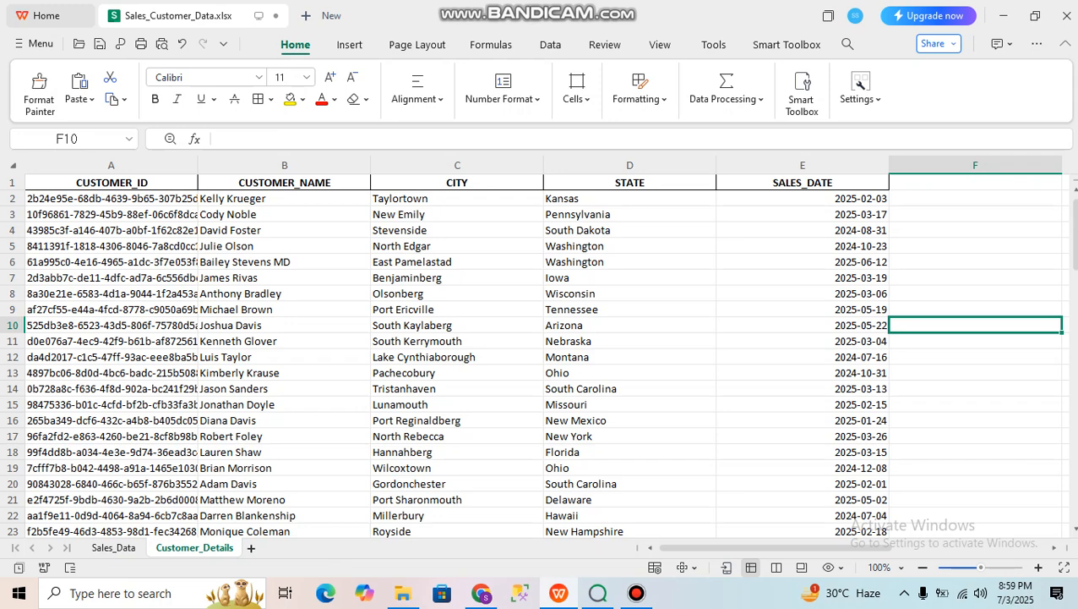
{"action": "left_click", "coordinate": [114, 548]}
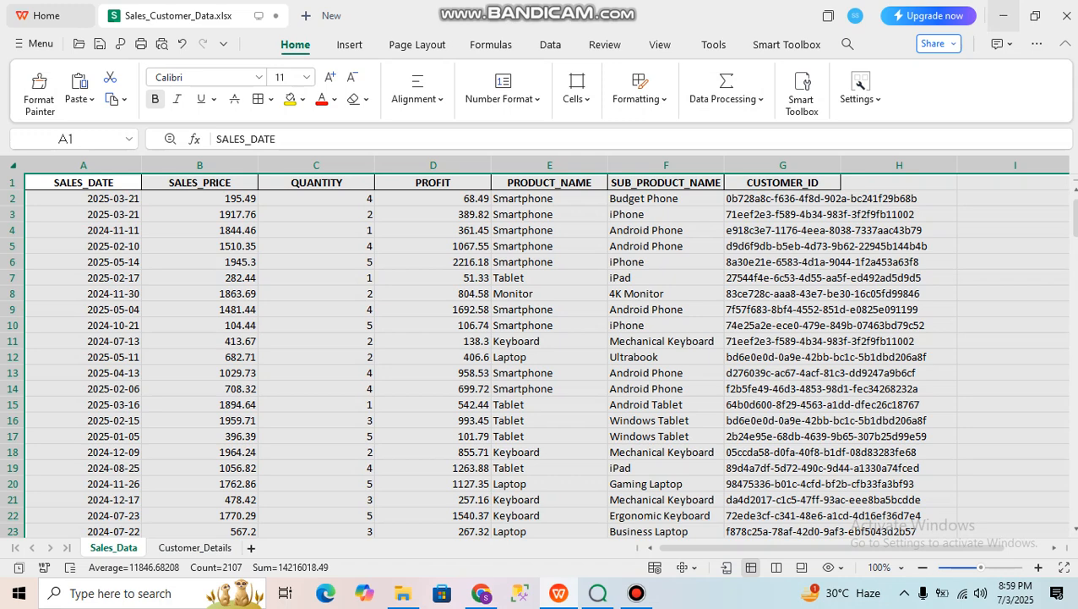
{"action": "left_click", "coordinate": [1003, 15]}
{"action": "left_click", "coordinate": [1062, 8]}
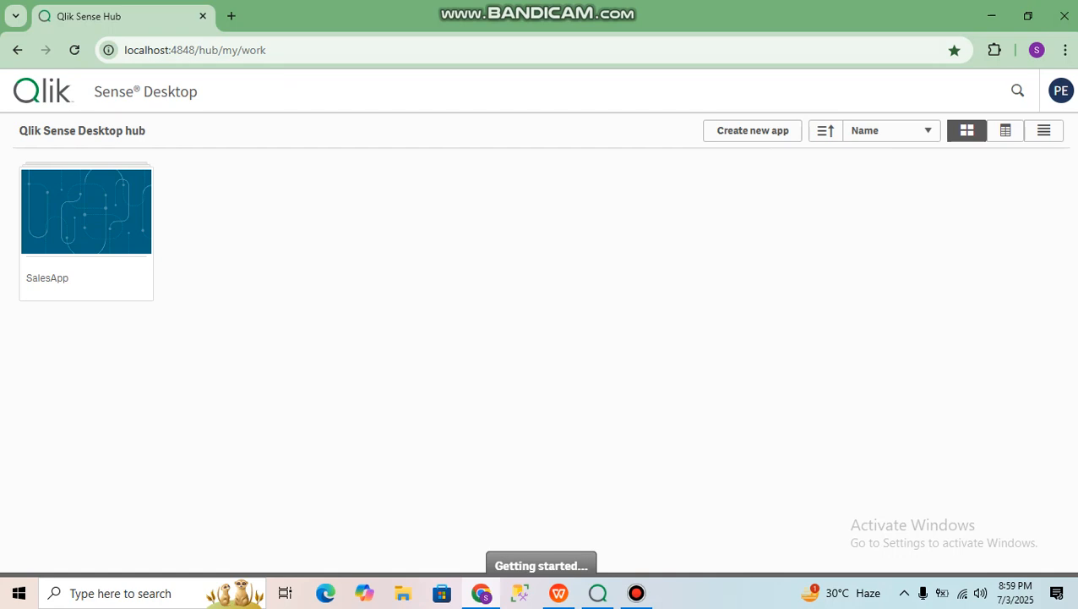
- Create a new app named CustomerApp and open it from the hub
{"action": "left_click", "coordinate": [752, 130]}
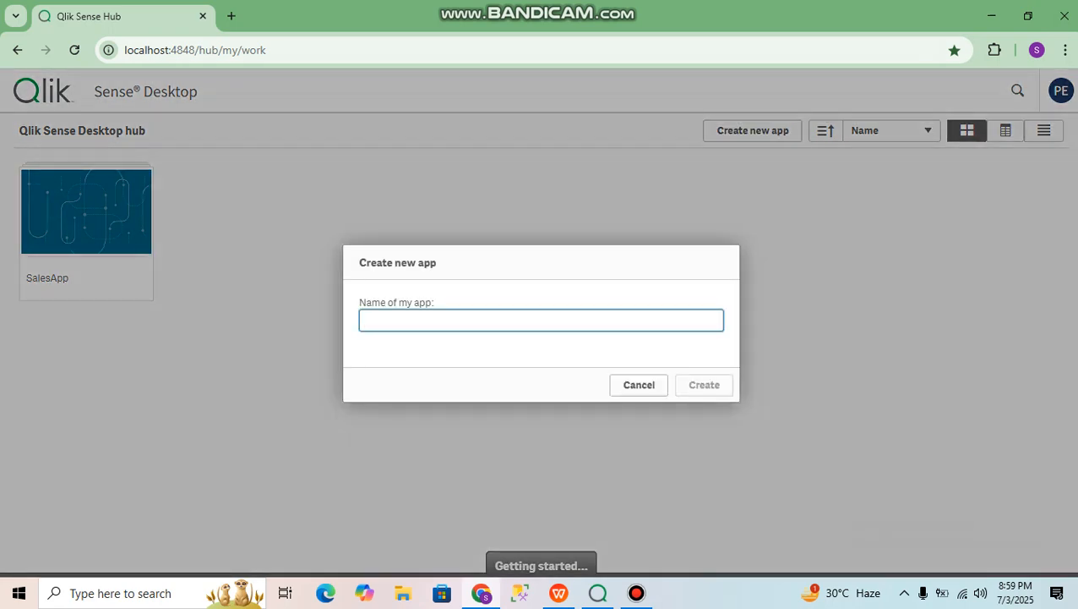
{"action": "type", "text": "Customer"}
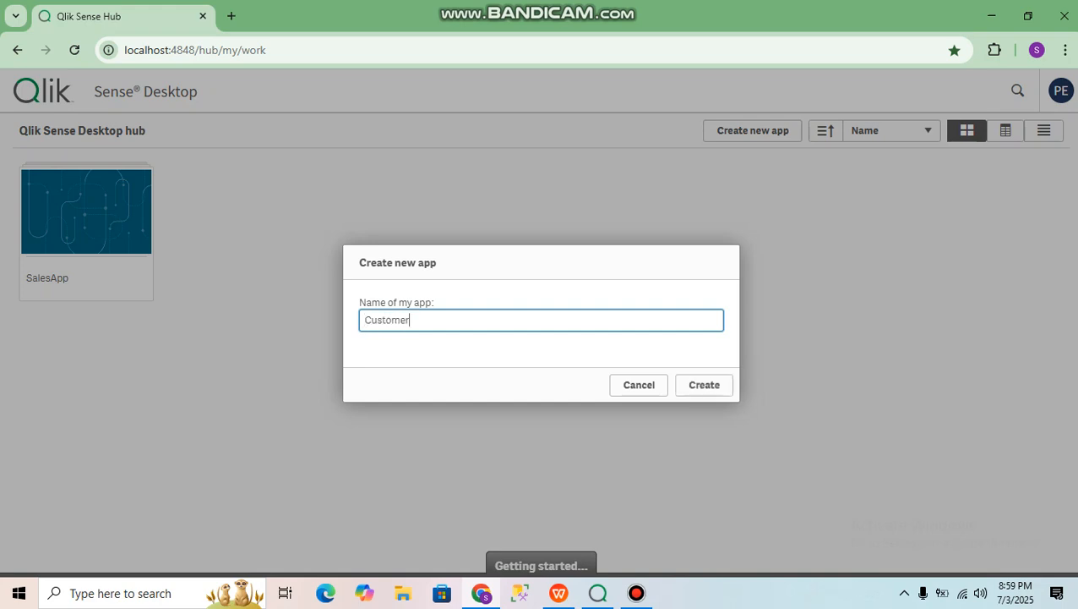
{"action": "type", "text": "App"}
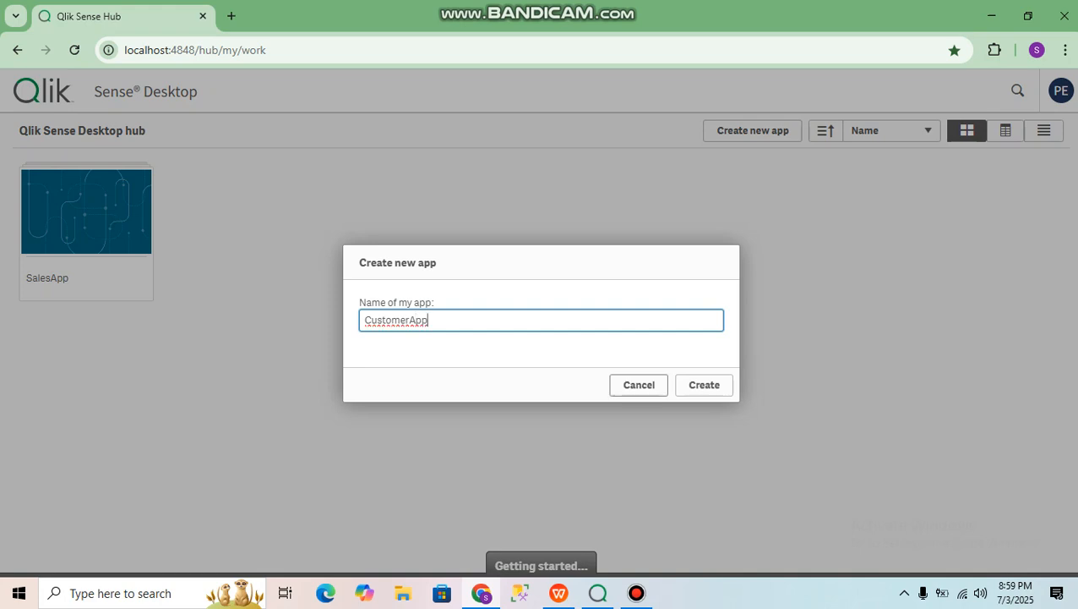
{"action": "key", "text": "Return"}
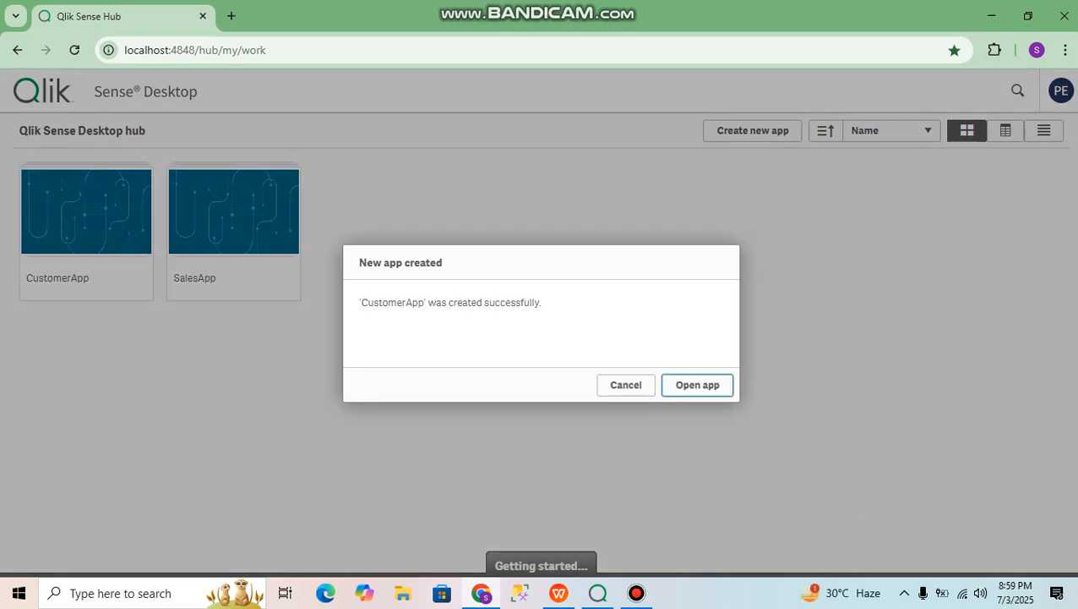
{"action": "left_click", "coordinate": [626, 385]}
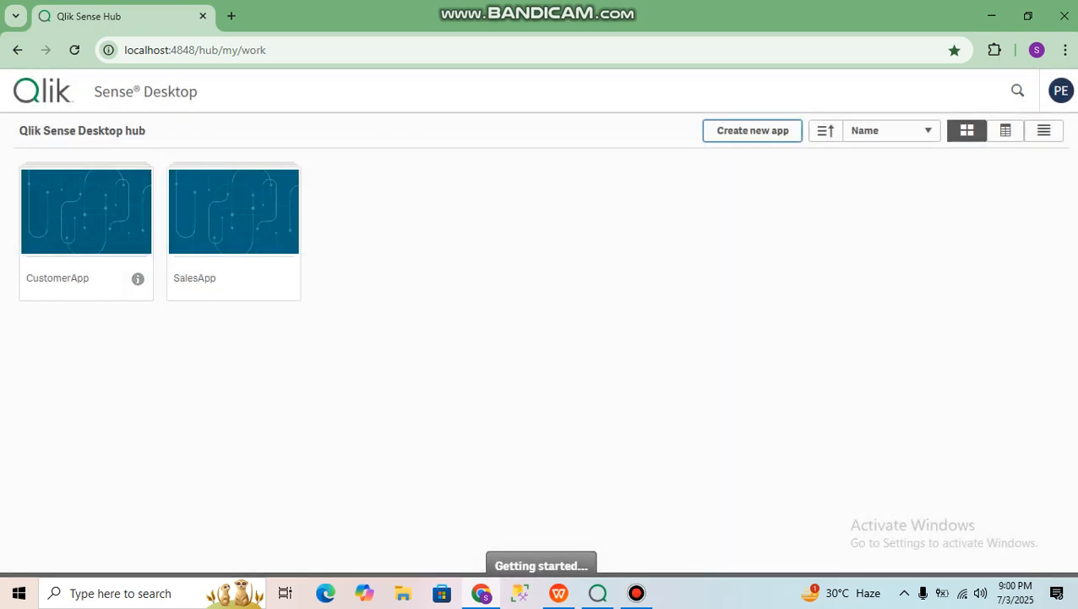
{"action": "left_click", "coordinate": [86, 221]}
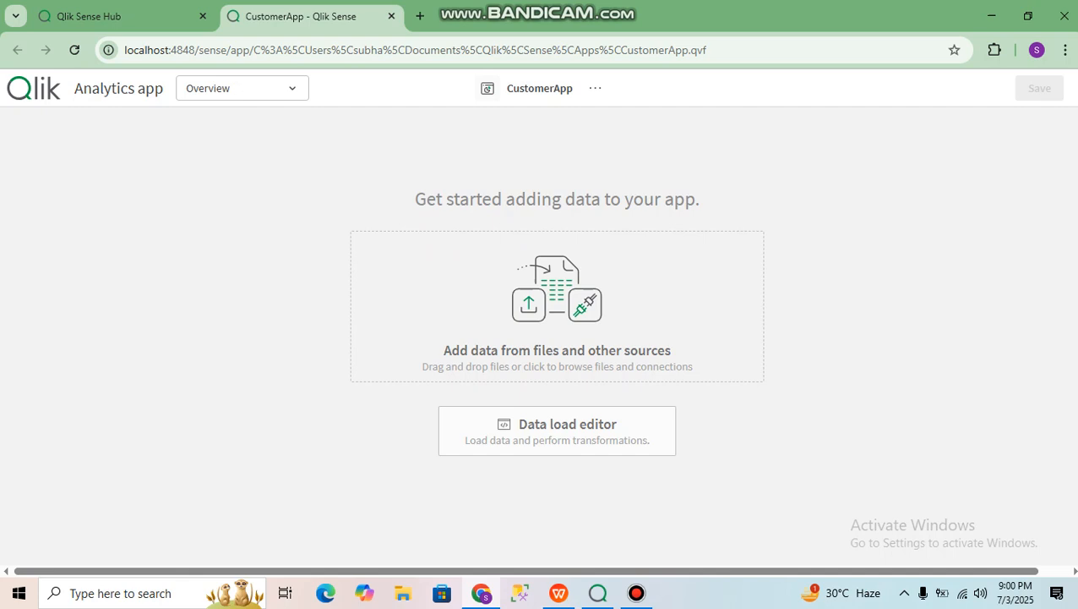
- Start adding data to CustomerApp from files stored on the computer
{"action": "left_click", "coordinate": [557, 307]}
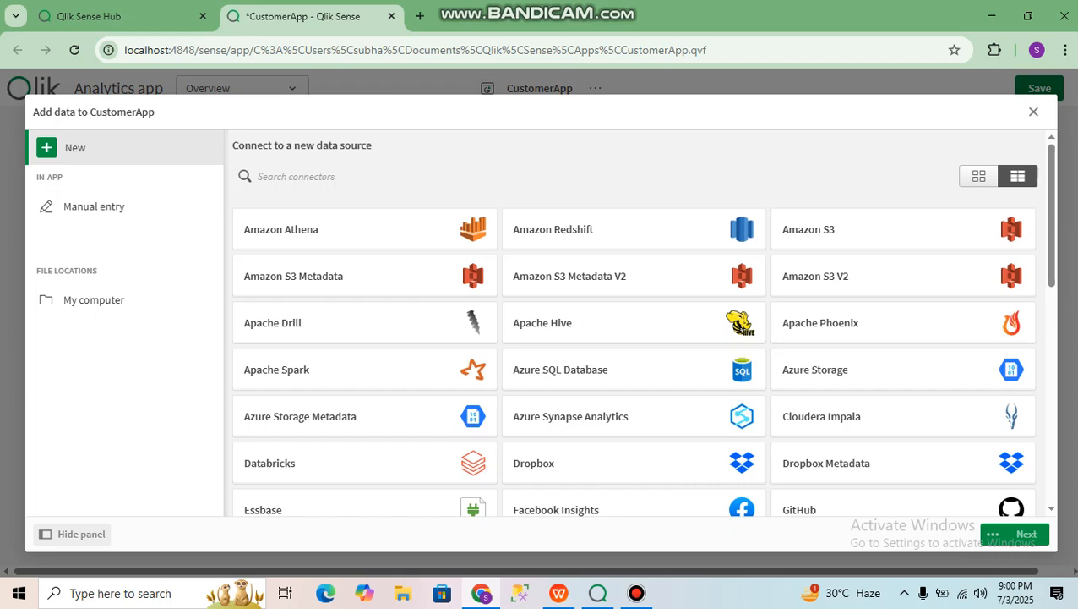
{"action": "left_click", "coordinate": [94, 300]}
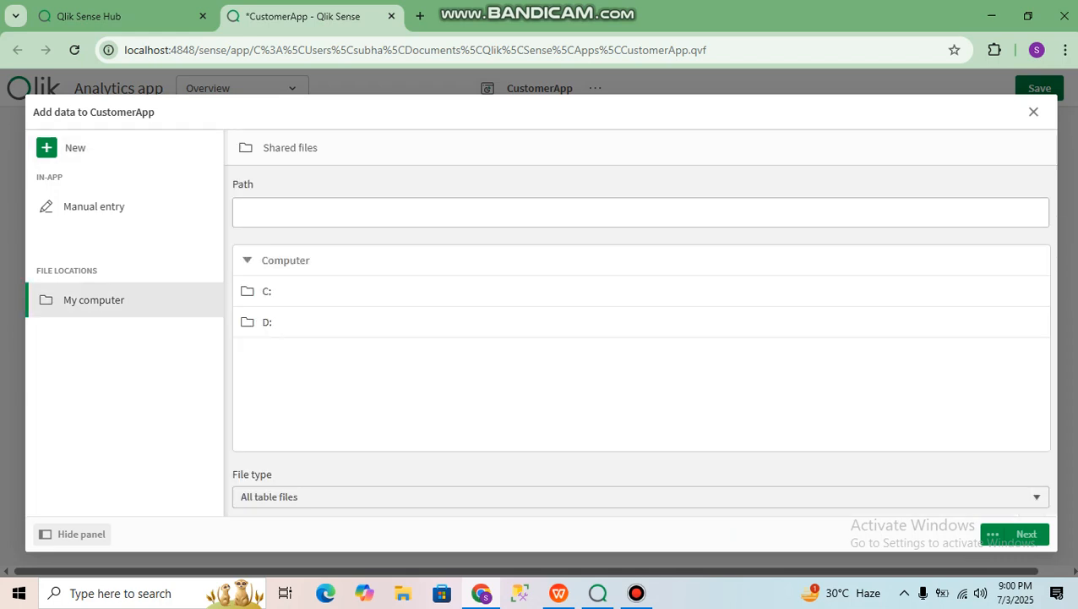
{"action": "left_click", "coordinate": [288, 212]}
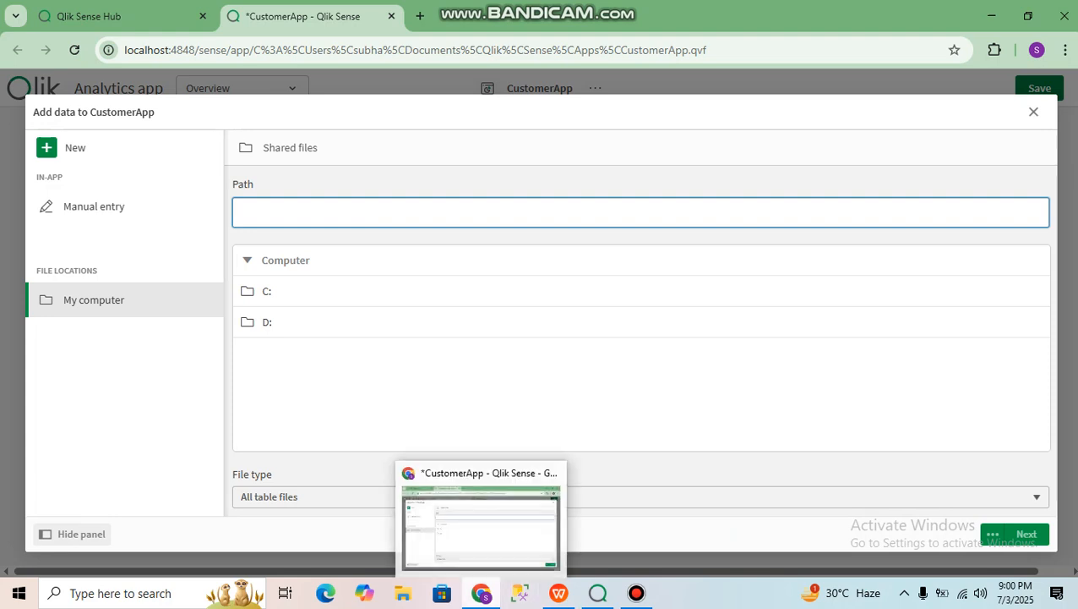
- Switch to File Explorer and copy the path of the Documents\Qlik\Sense\Apps folder
{"action": "left_click", "coordinate": [404, 593]}
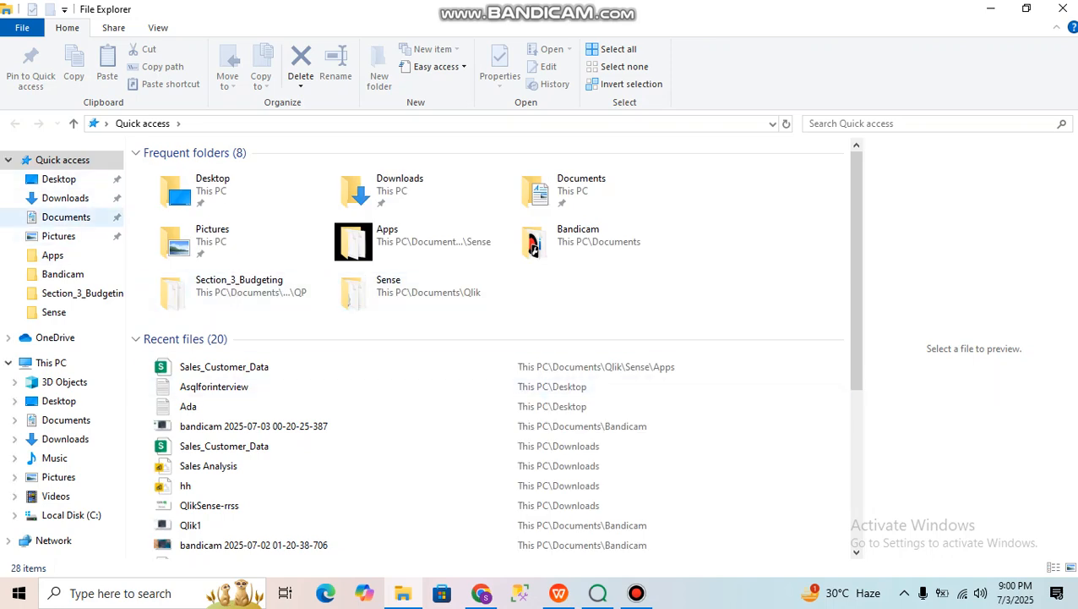
{"action": "left_click", "coordinate": [66, 217]}
{"action": "left_click", "coordinate": [165, 221]}
{"action": "double_click", "coordinate": [165, 221]}
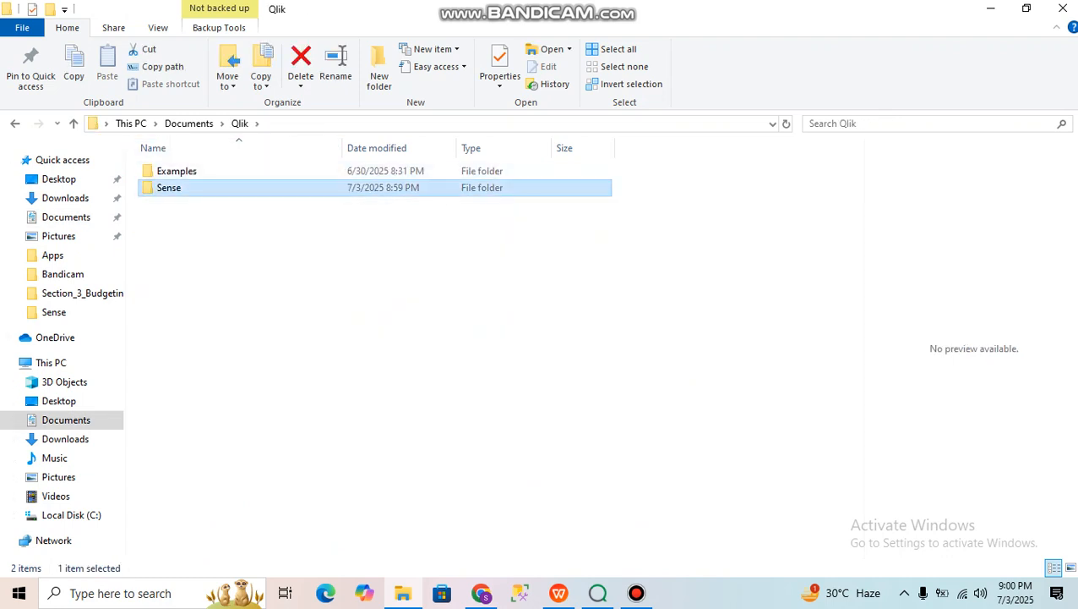
{"action": "double_click", "coordinate": [169, 187]}
{"action": "double_click", "coordinate": [169, 171]}
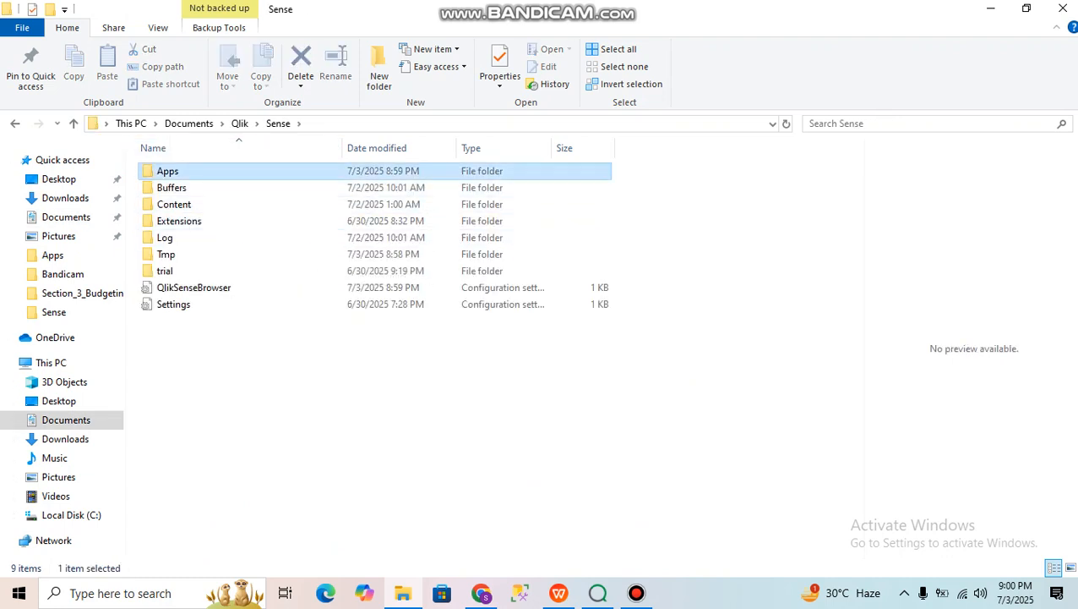
{"action": "left_click", "coordinate": [381, 123]}
{"action": "key", "text": "ctrl+c"}
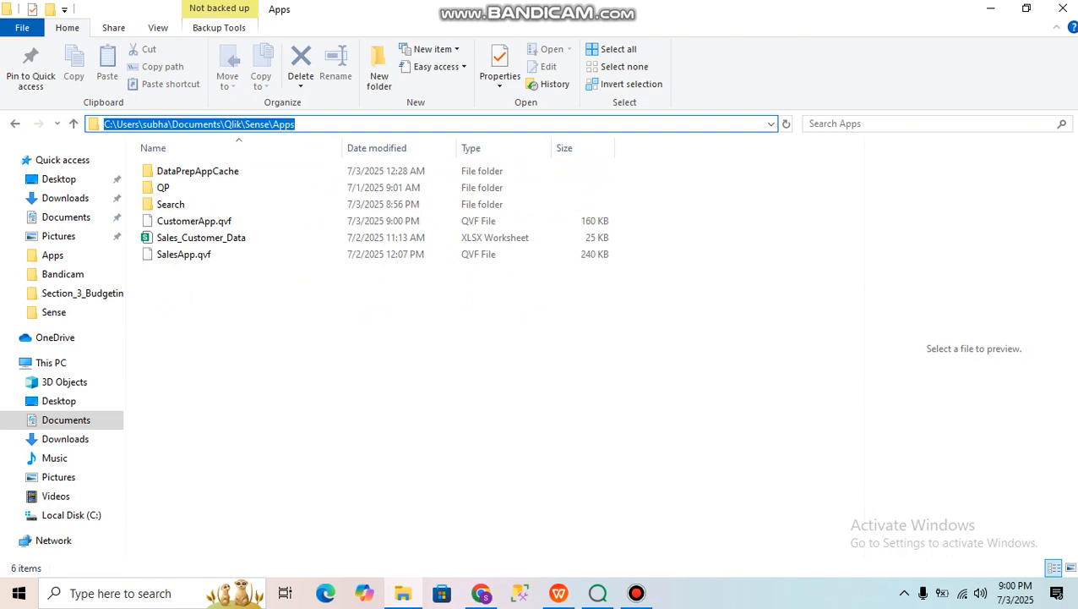
- Return to Qlik Sense, go to the copied folder path and choose Sales_Customer_Data.xlsx as the data source
{"action": "key", "text": "alt+Tab"}
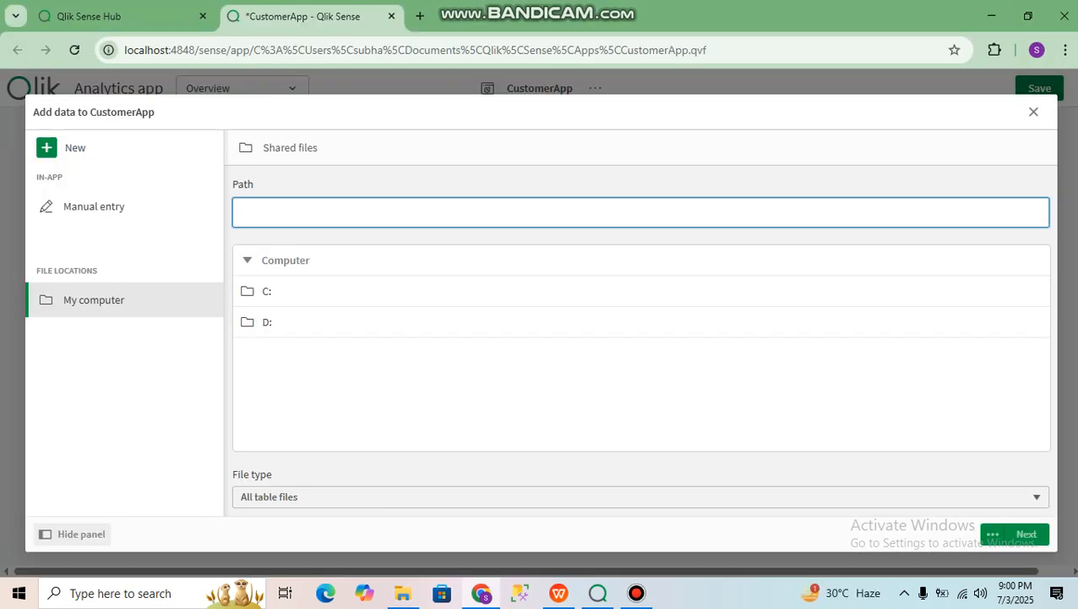
{"action": "key", "text": "ctrl+v"}
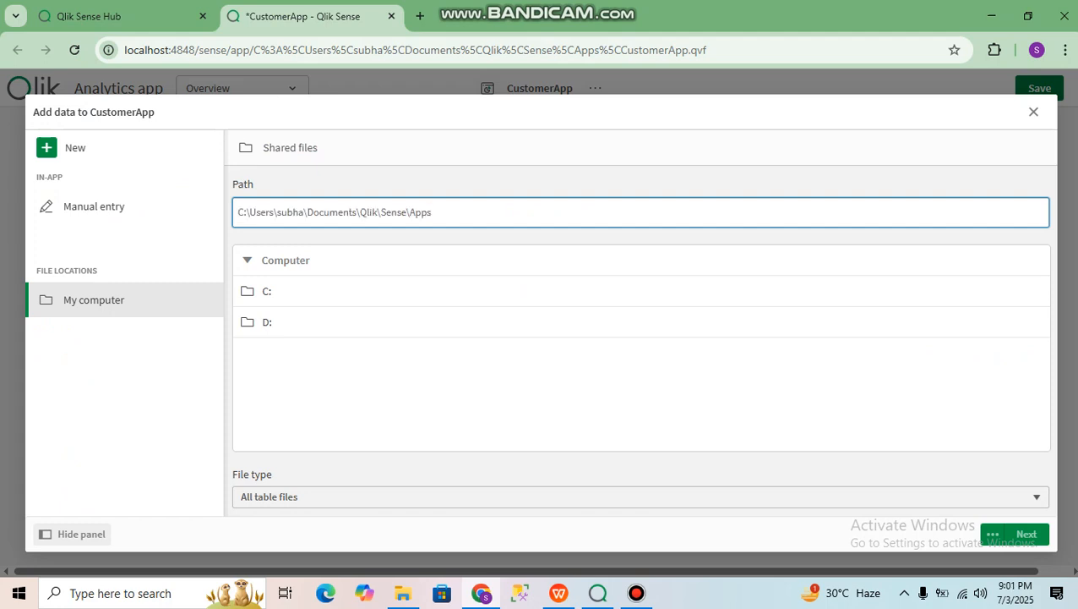
{"action": "key", "text": "Return"}
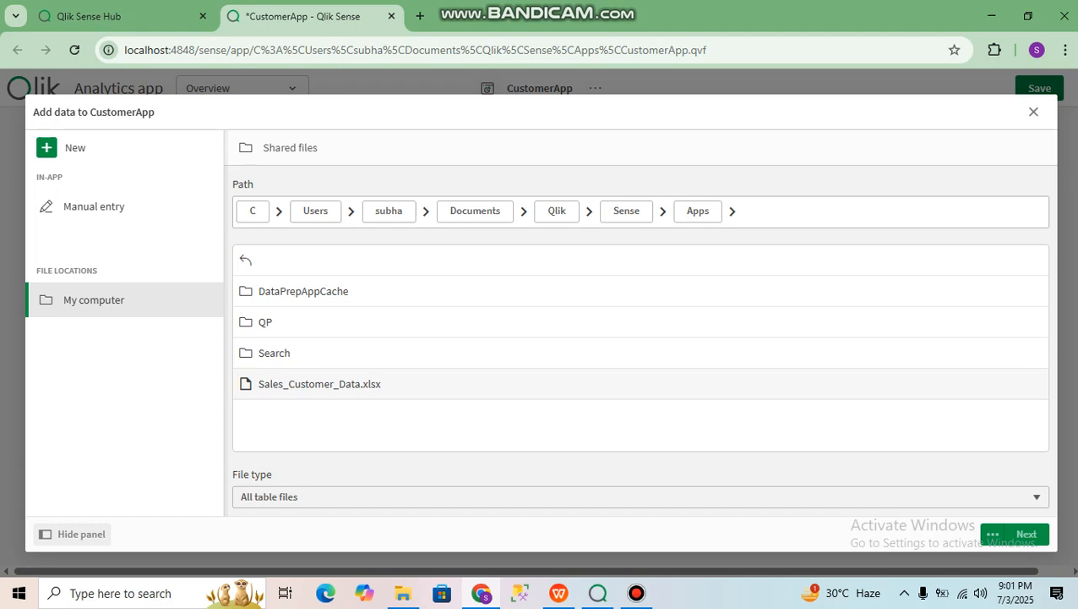
{"action": "left_click", "coordinate": [319, 383]}
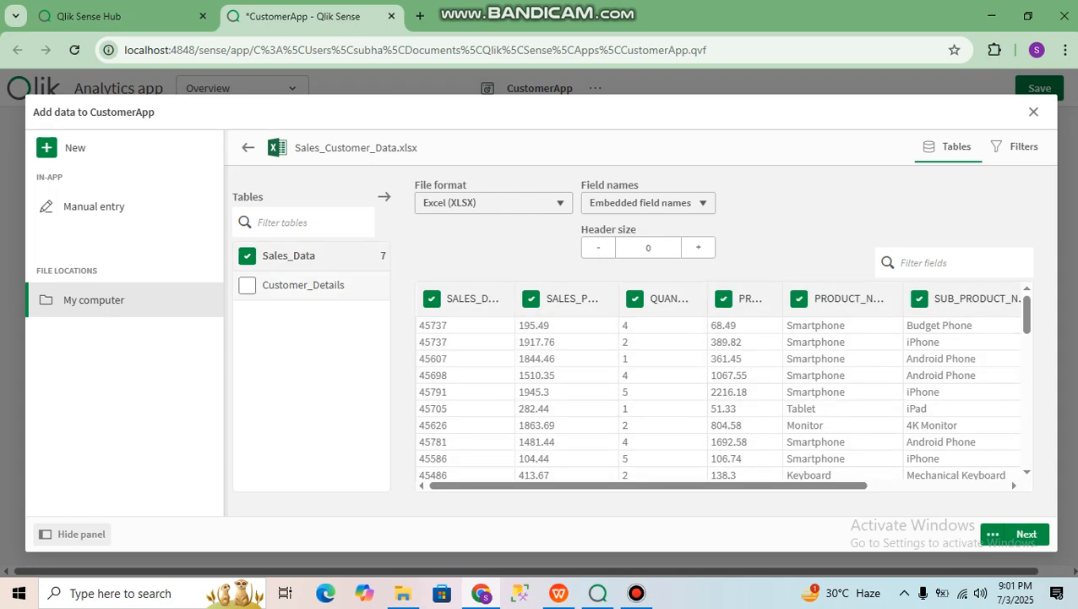
- Add the Customer_Details table alongside Sales_Data to the app's data after checking the filter options
{"action": "left_click", "coordinate": [247, 285]}
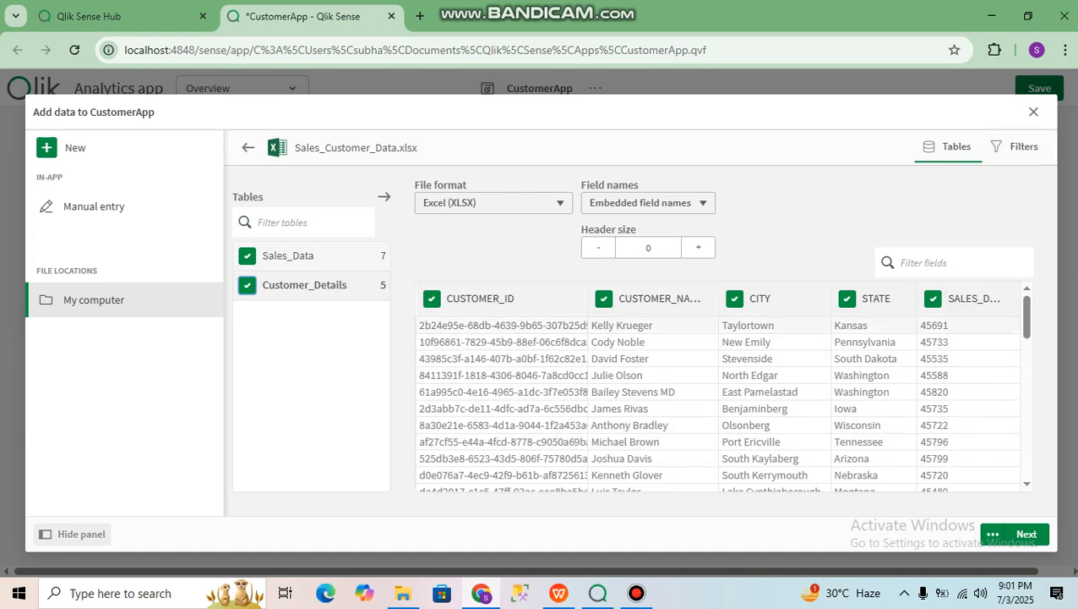
{"action": "left_click", "coordinate": [1019, 146]}
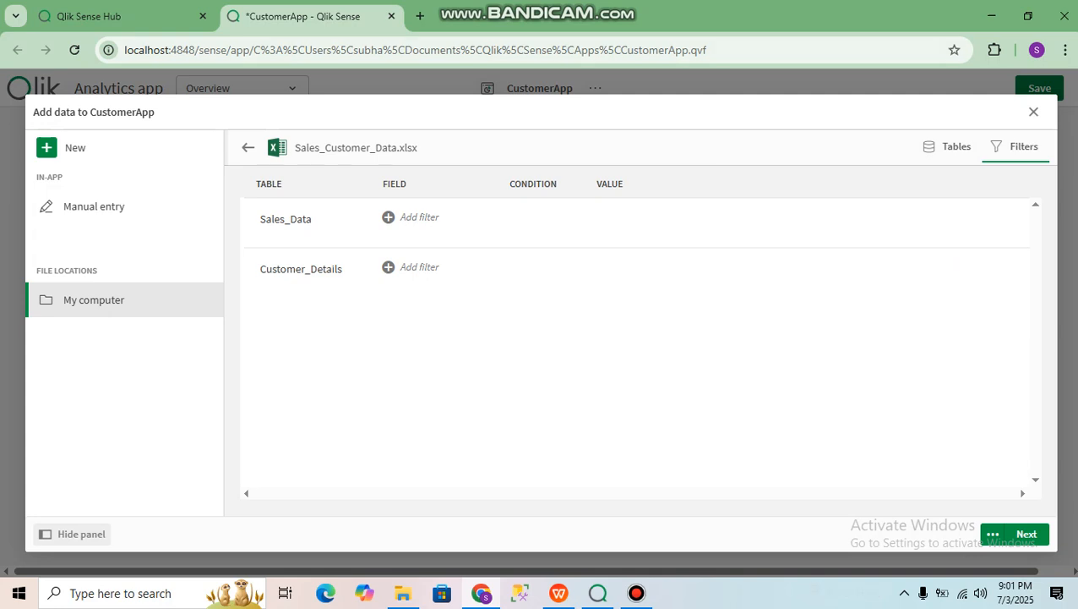
{"action": "left_click", "coordinate": [947, 147]}
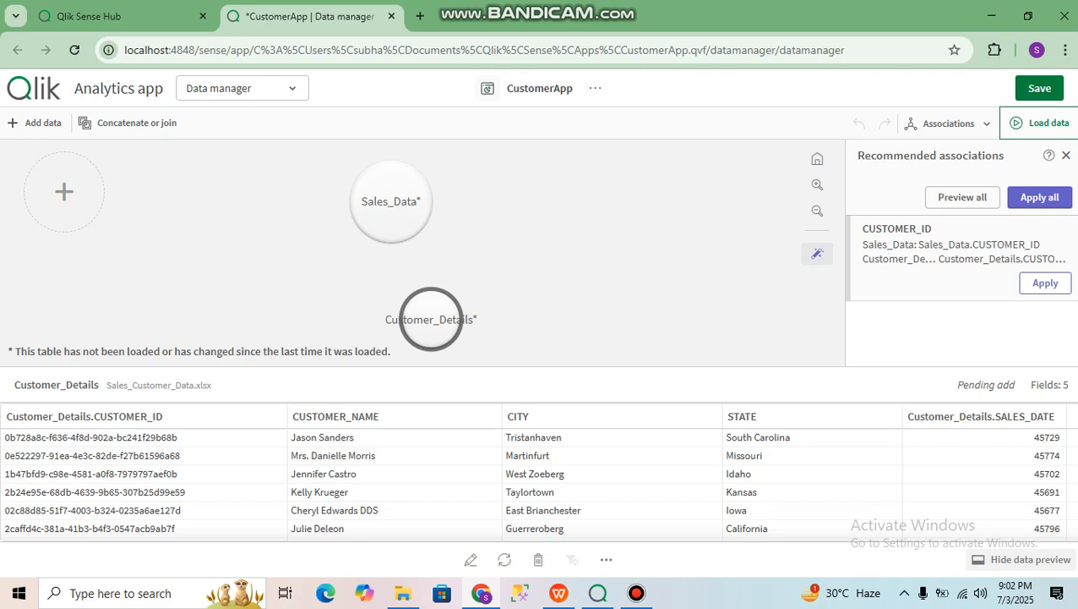
- Apply the recommended CUSTOMER_ID association between Sales_Data and Customer_Details, load the data and go to the sheet
{"action": "left_click", "coordinate": [1046, 282]}
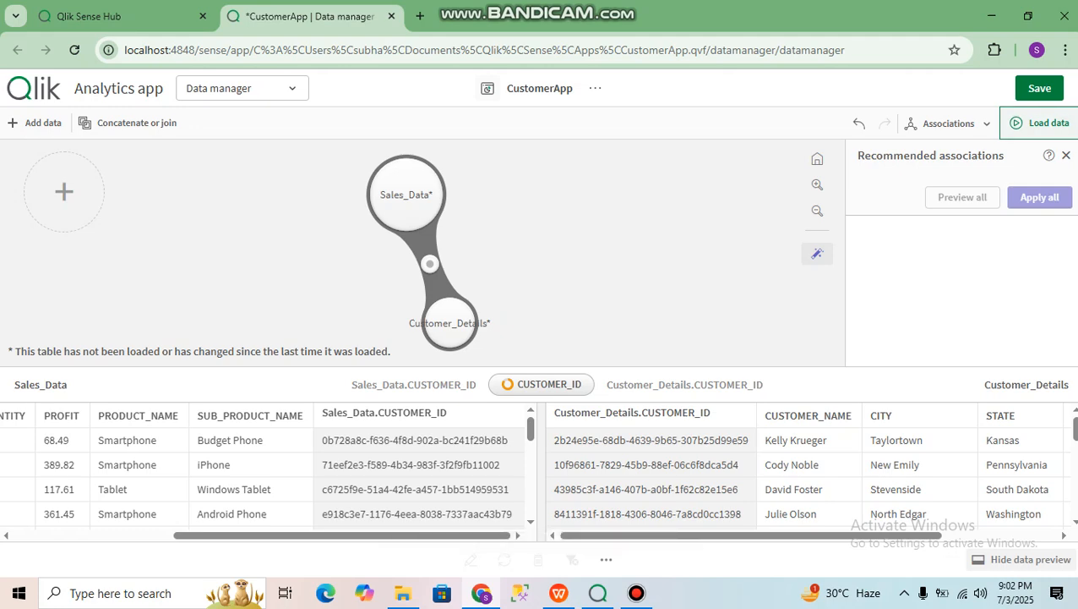
{"action": "left_click", "coordinate": [1039, 122]}
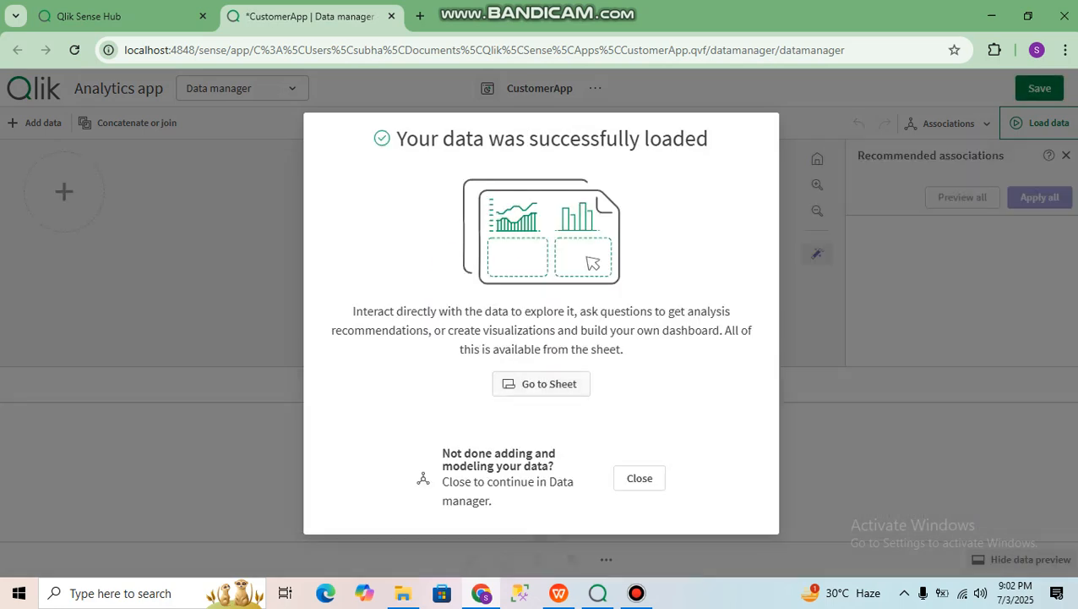
{"action": "left_click", "coordinate": [542, 384]}
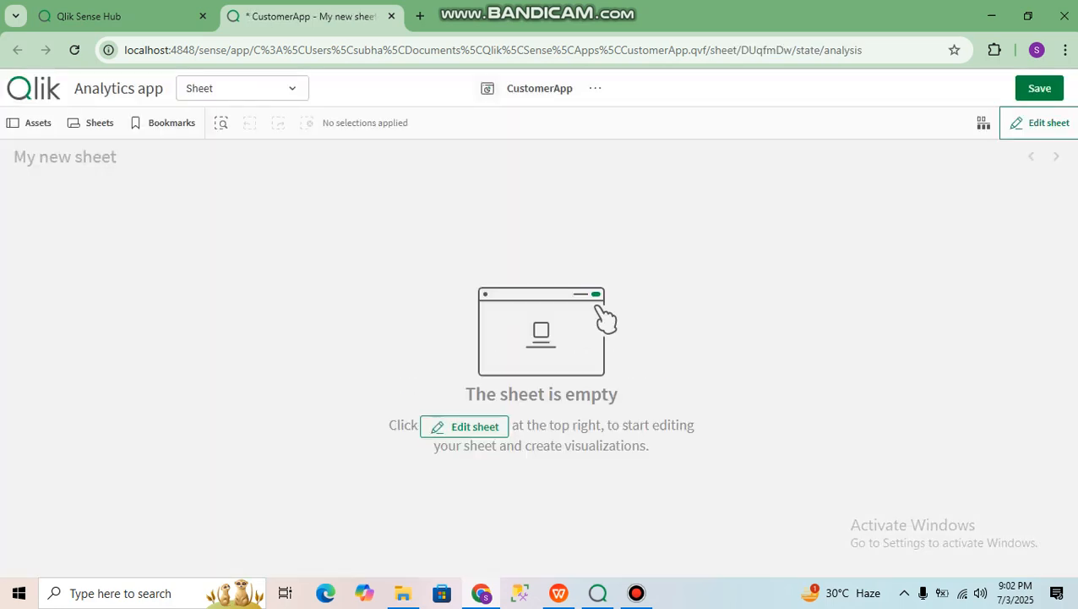
- Add a pivot table to the empty sheet with STATE as its row dimension
{"action": "left_click", "coordinate": [1040, 122]}
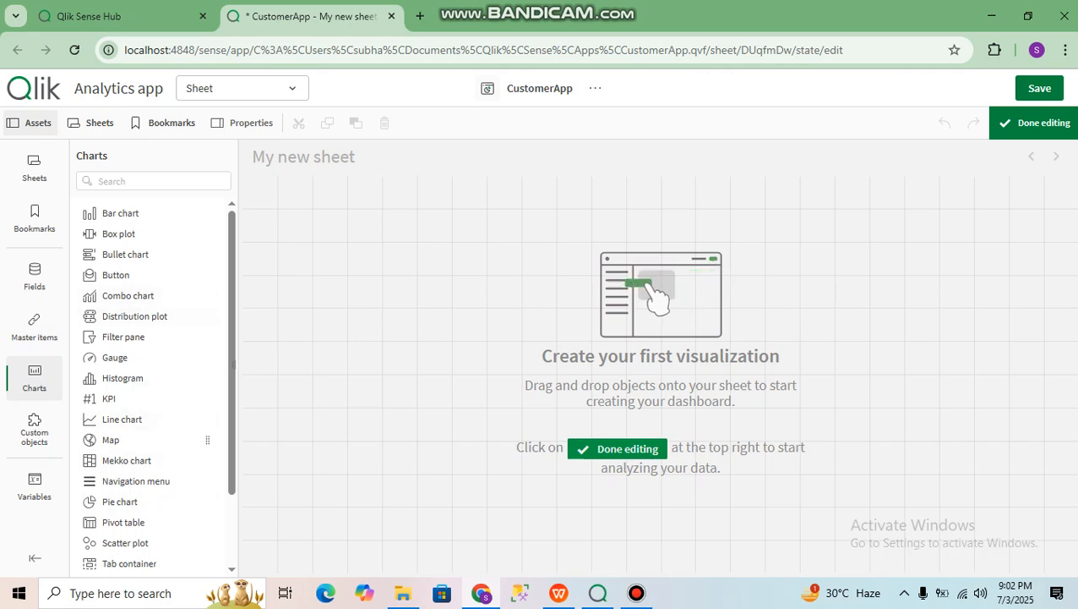
{"action": "left_click_drag", "start_coordinate": [207, 521], "coordinate": [390, 320]}
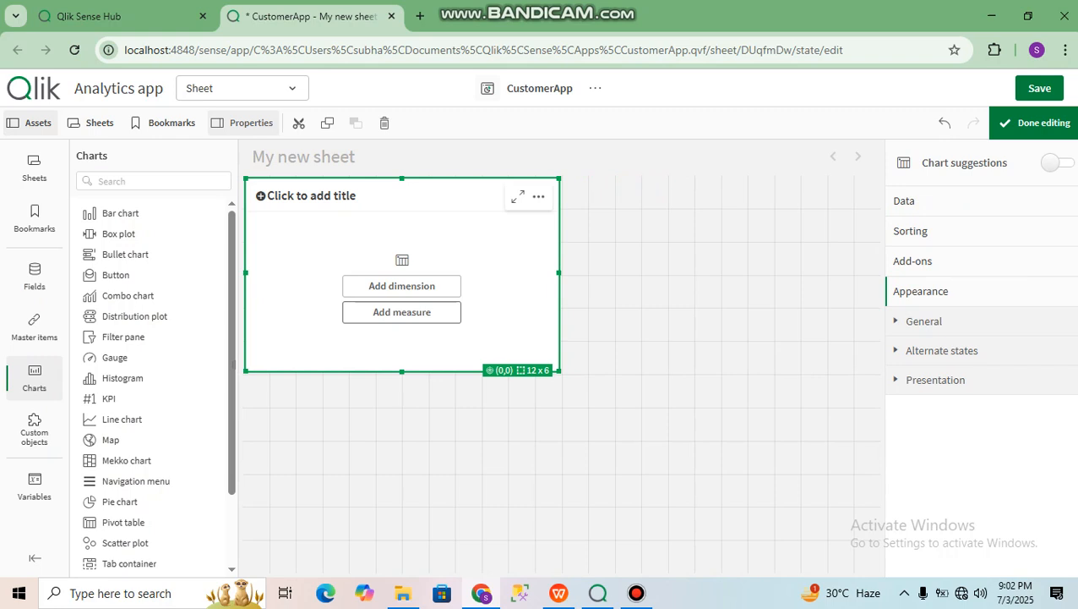
{"action": "left_click", "coordinate": [402, 286]}
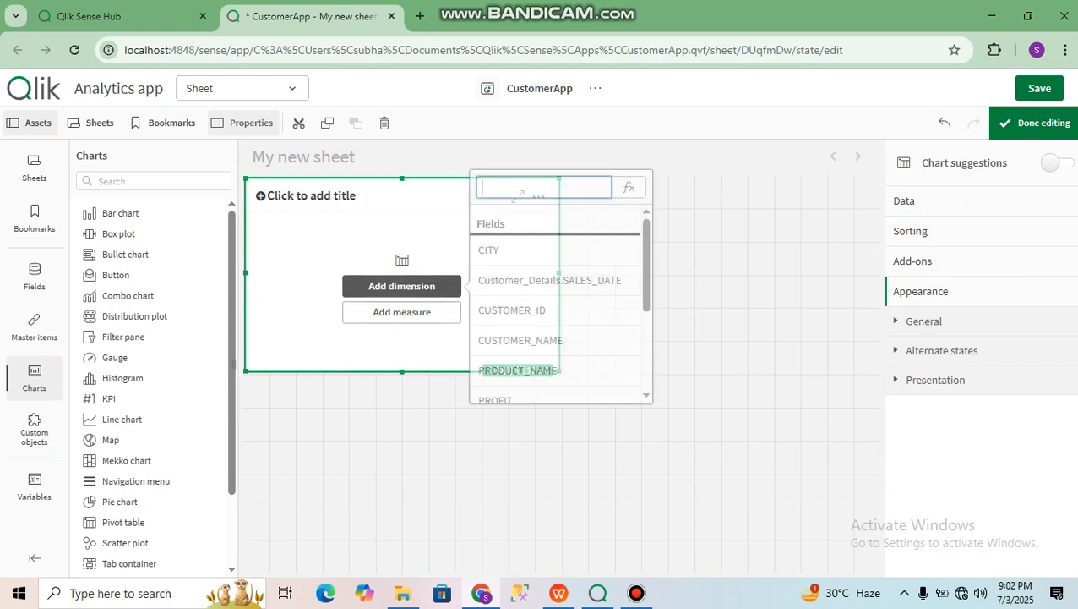
{"action": "scroll", "coordinate": [550, 304], "scroll_direction": "down", "scroll_amount": 2}
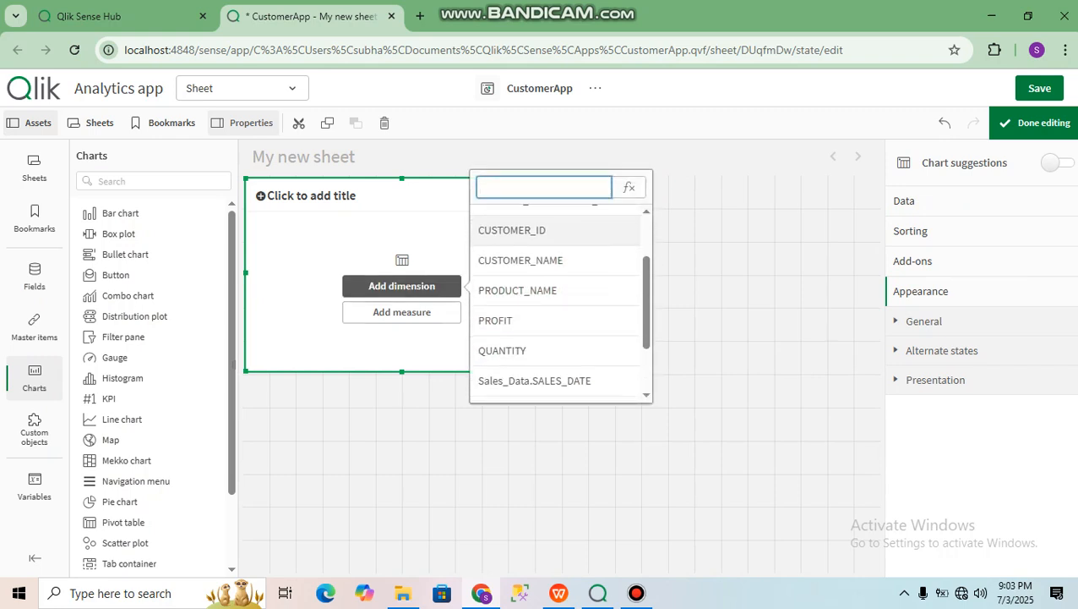
{"action": "left_click", "coordinate": [507, 361]}
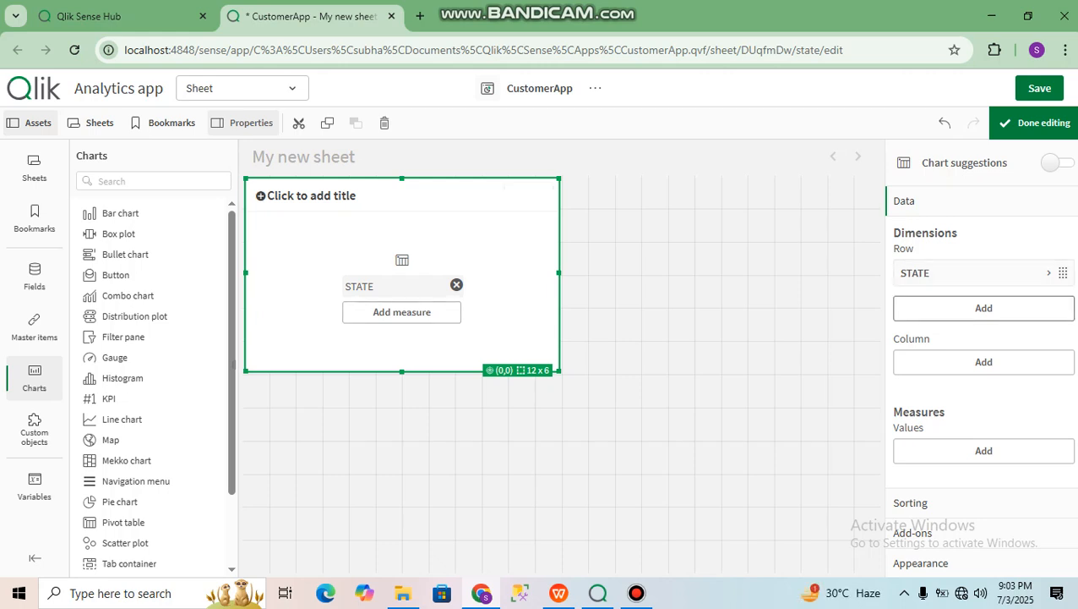
- Add CITY and CUSTOMER_NAME as row dimensions below STATE in the pivot table
{"action": "left_click", "coordinate": [984, 307]}
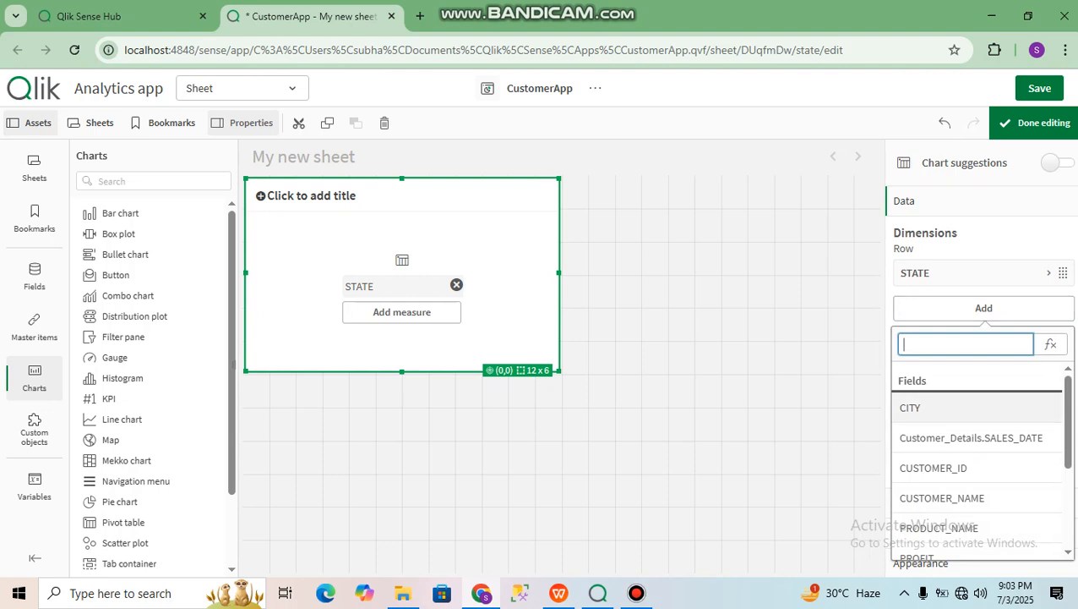
{"action": "left_click", "coordinate": [964, 407]}
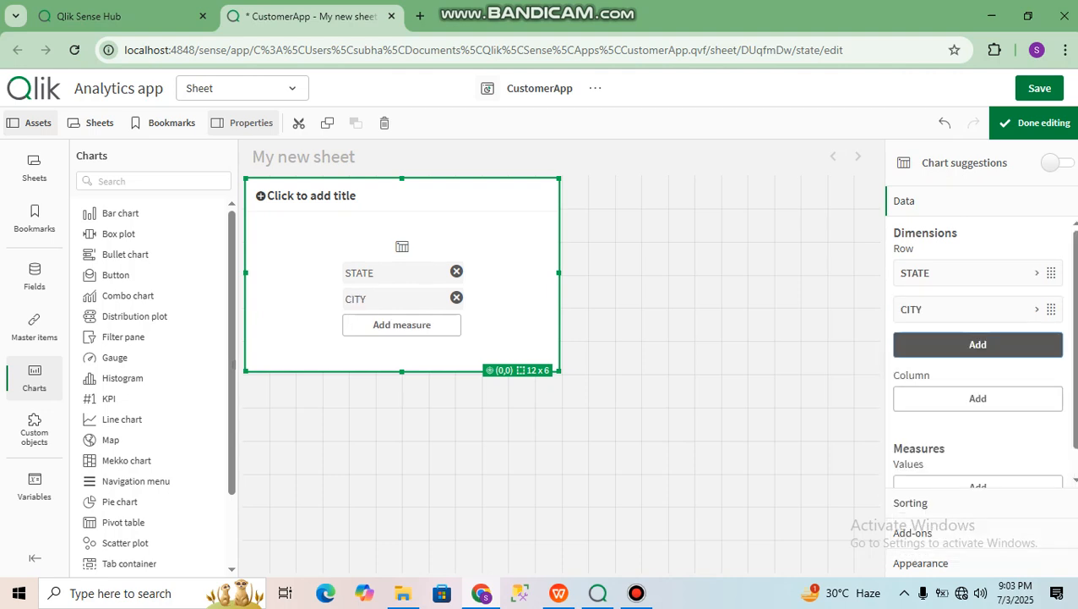
{"action": "left_click", "coordinate": [978, 344]}
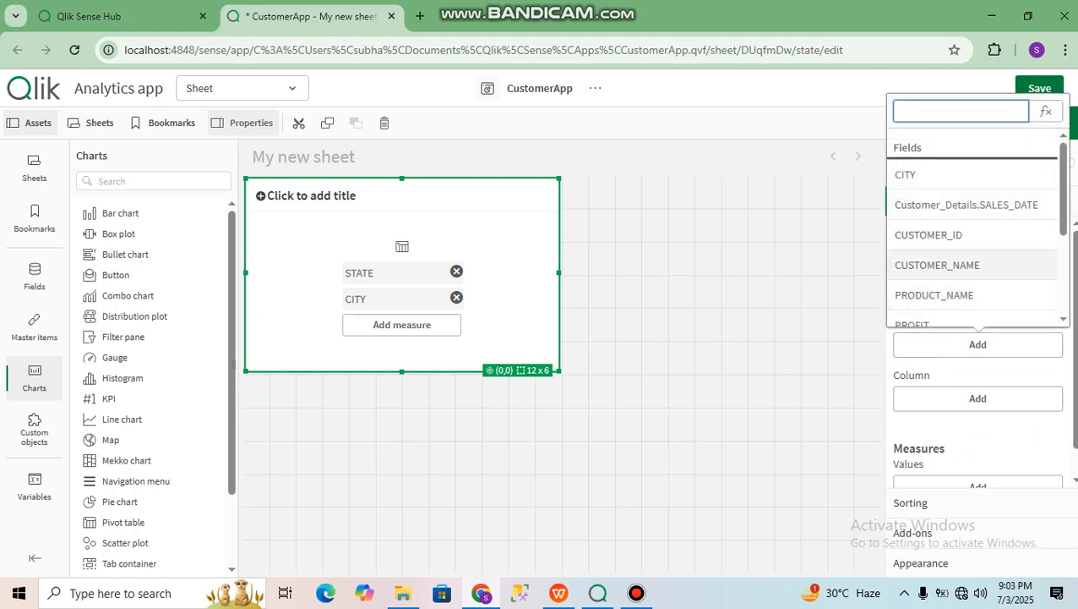
{"action": "left_click", "coordinate": [937, 264]}
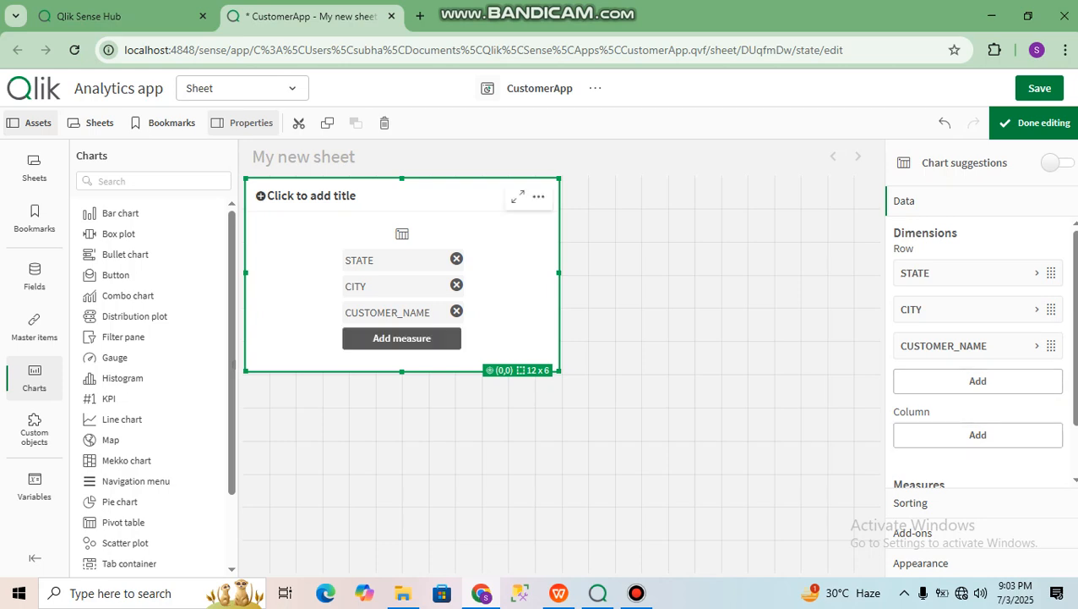
- Add Sum(PROFIT) as the pivot table's measure and enlarge the table to 21 x 10 grid cells
{"action": "left_click", "coordinate": [401, 338]}
{"action": "scroll", "coordinate": [556, 355], "scroll_direction": "down", "scroll_amount": 3}
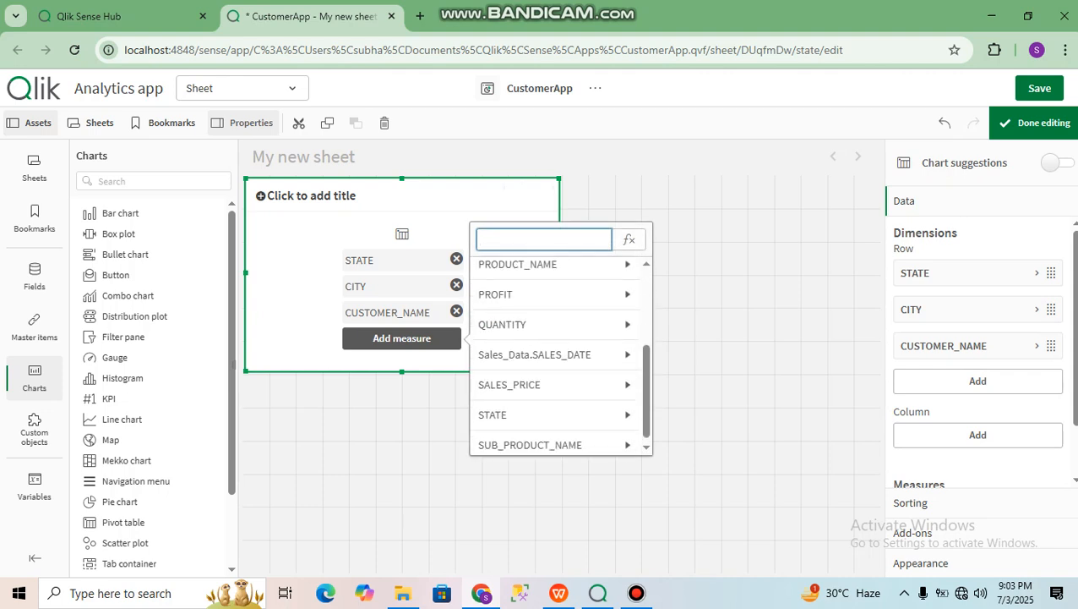
{"action": "left_click", "coordinate": [549, 294]}
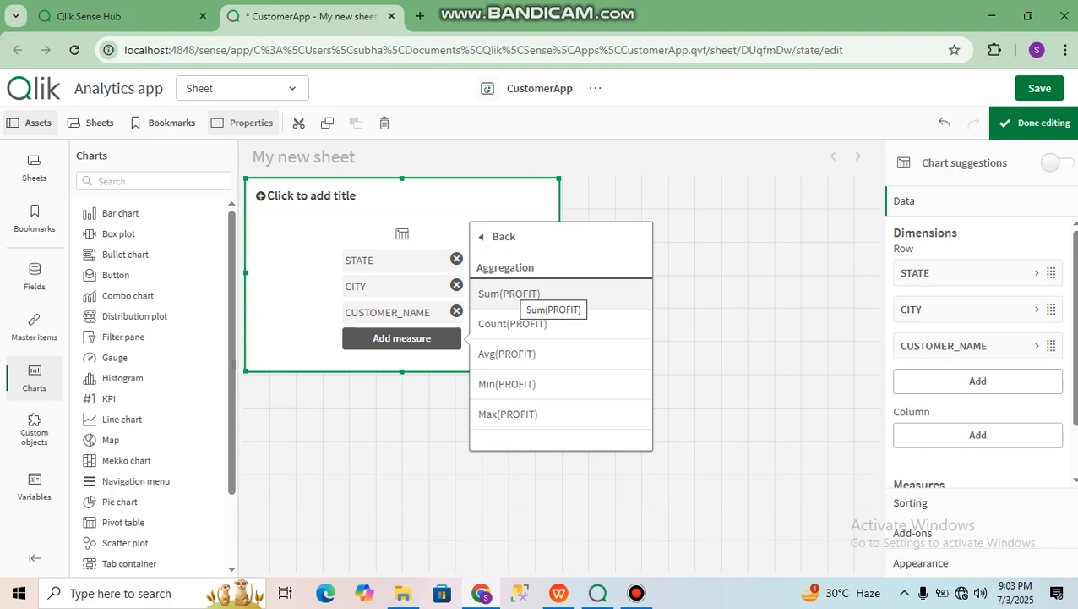
{"action": "left_click", "coordinate": [524, 296]}
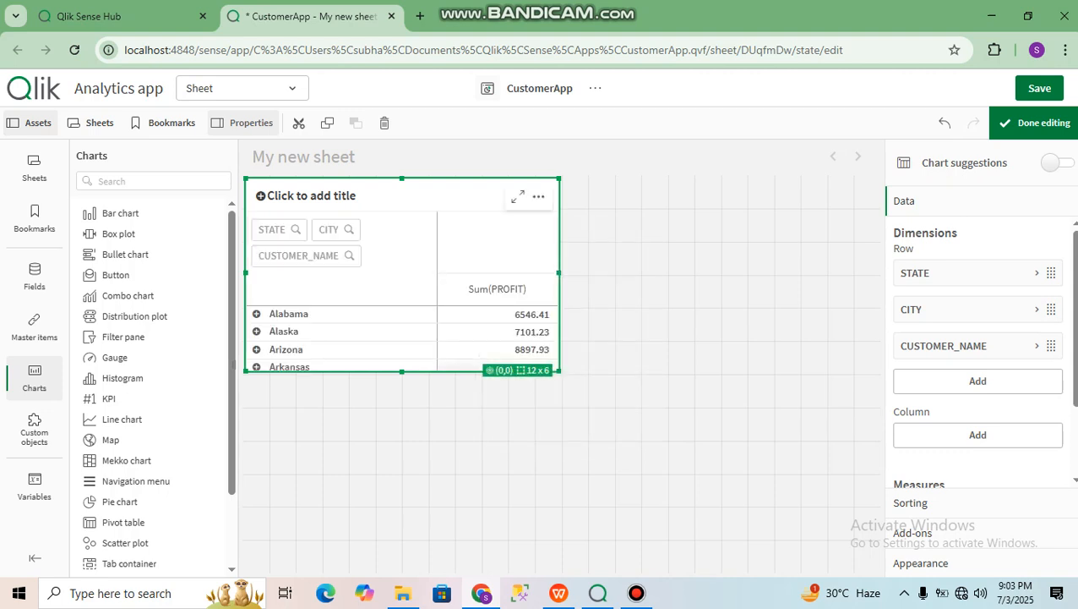
{"action": "left_click_drag", "start_coordinate": [559, 371], "coordinate": [798, 503]}
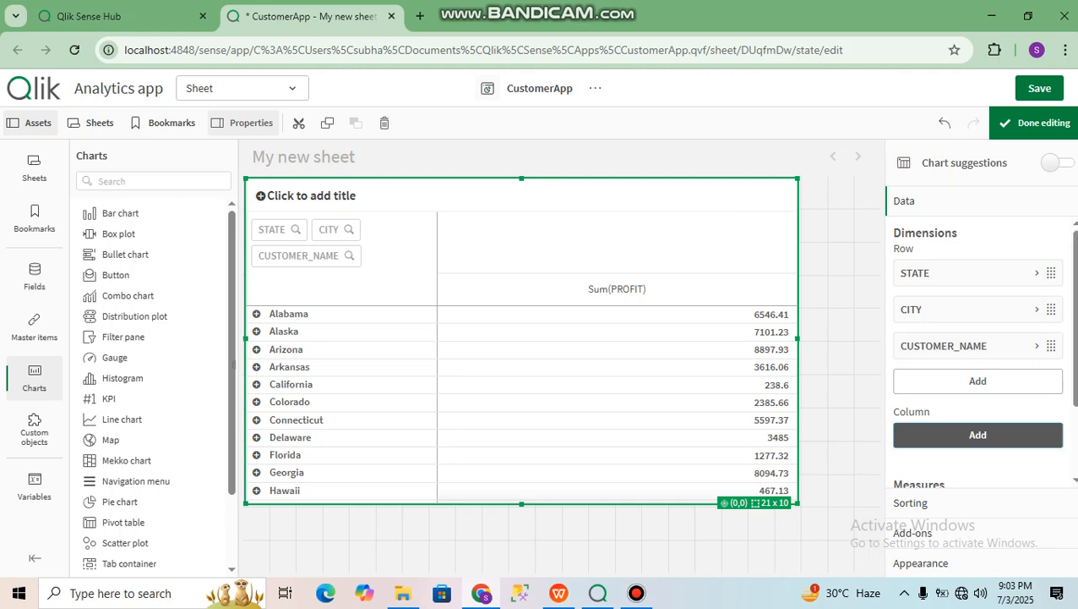
- Check the sales date column in the Sales_Customer_Data.xlsx workbook and add year([Sales_Data.SALES_DATE]) as the pivot table's column dimension
{"action": "left_click", "coordinate": [978, 434]}
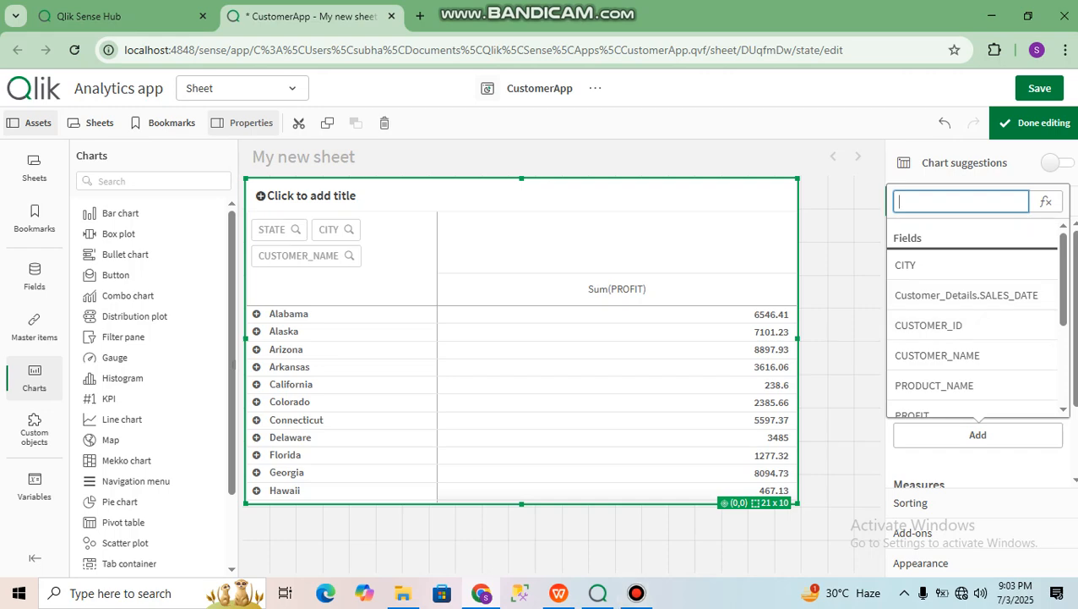
{"action": "left_click", "coordinate": [558, 593]}
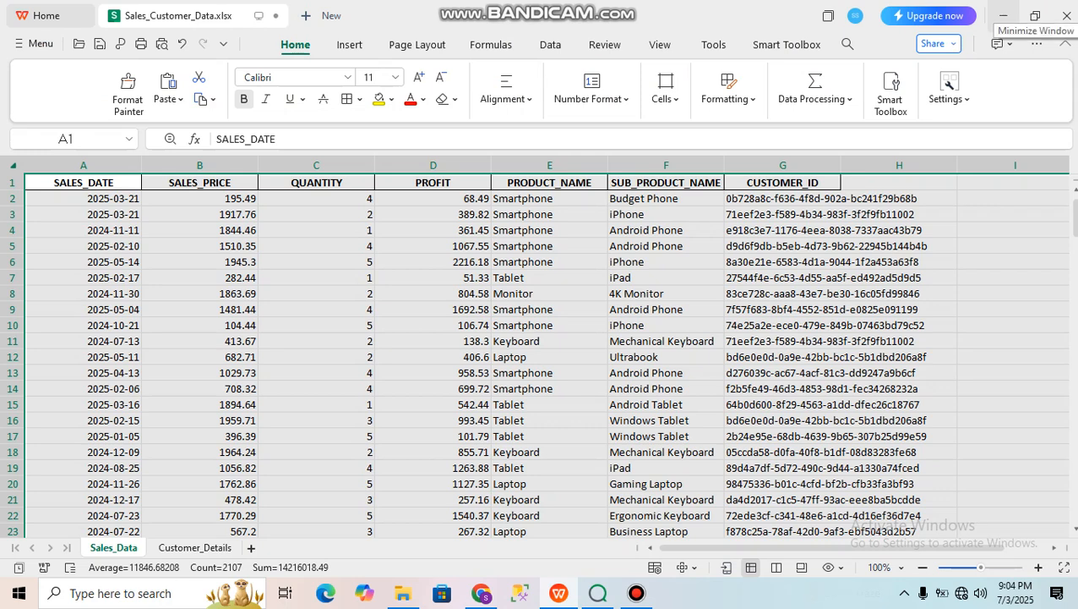
{"action": "left_click", "coordinate": [1004, 15]}
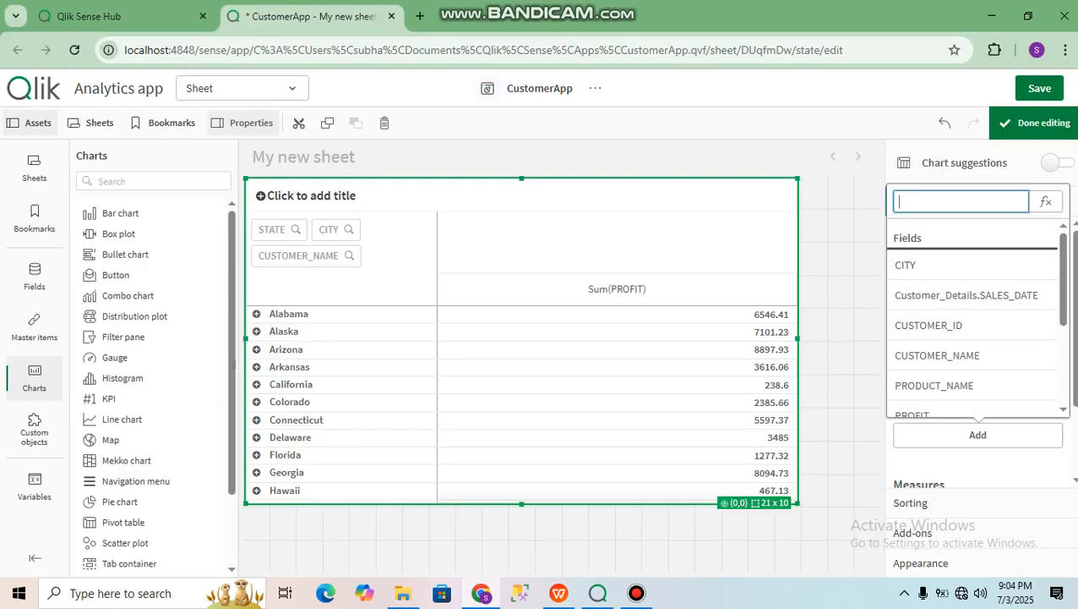
{"action": "left_click", "coordinate": [1046, 201]}
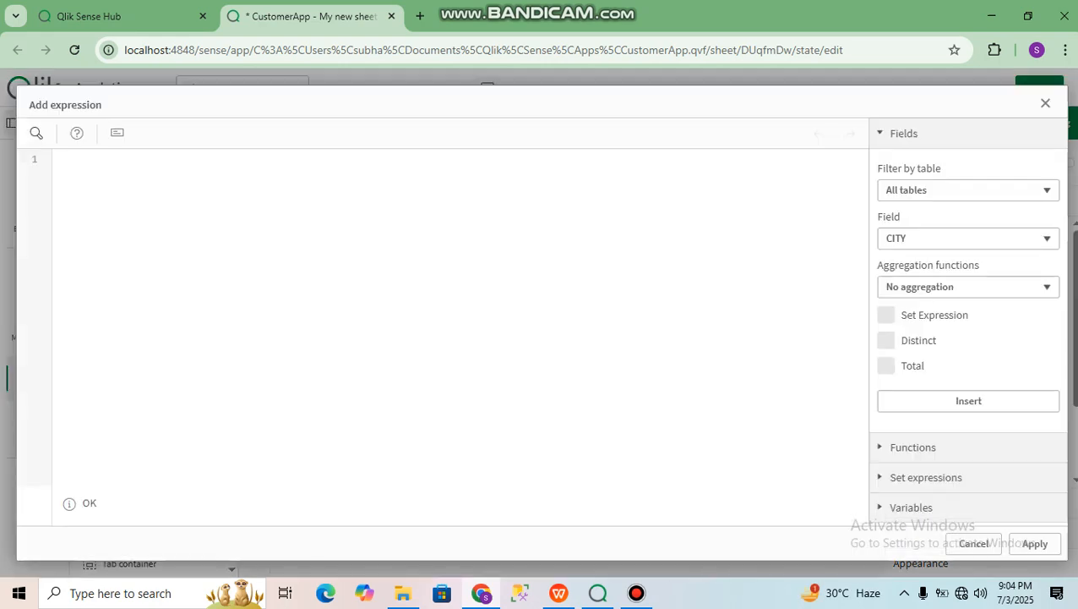
{"action": "type", "text": "year("}
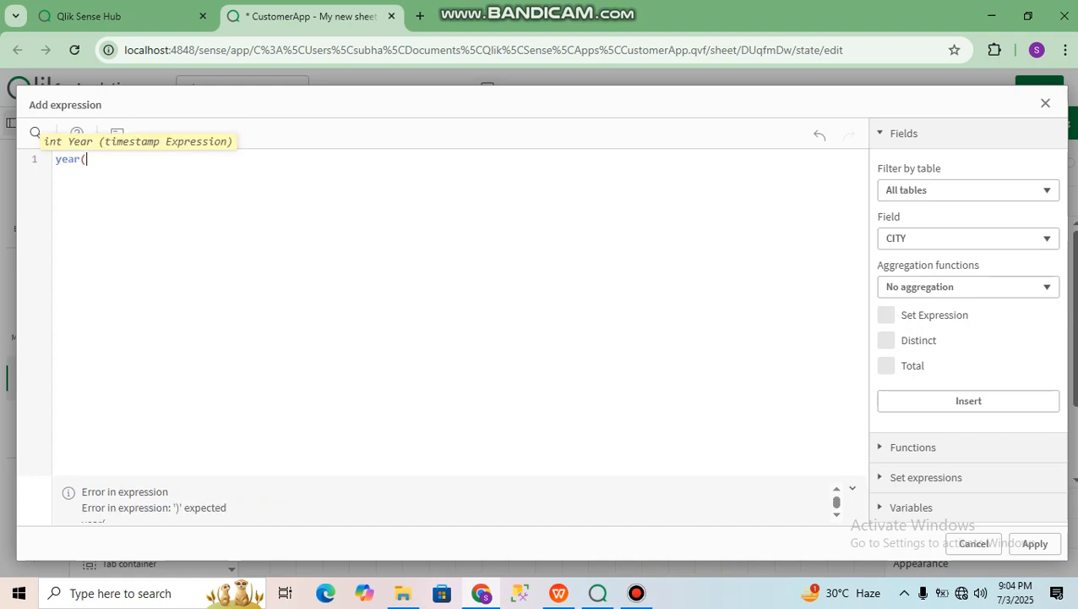
{"action": "type", "text": "sales"}
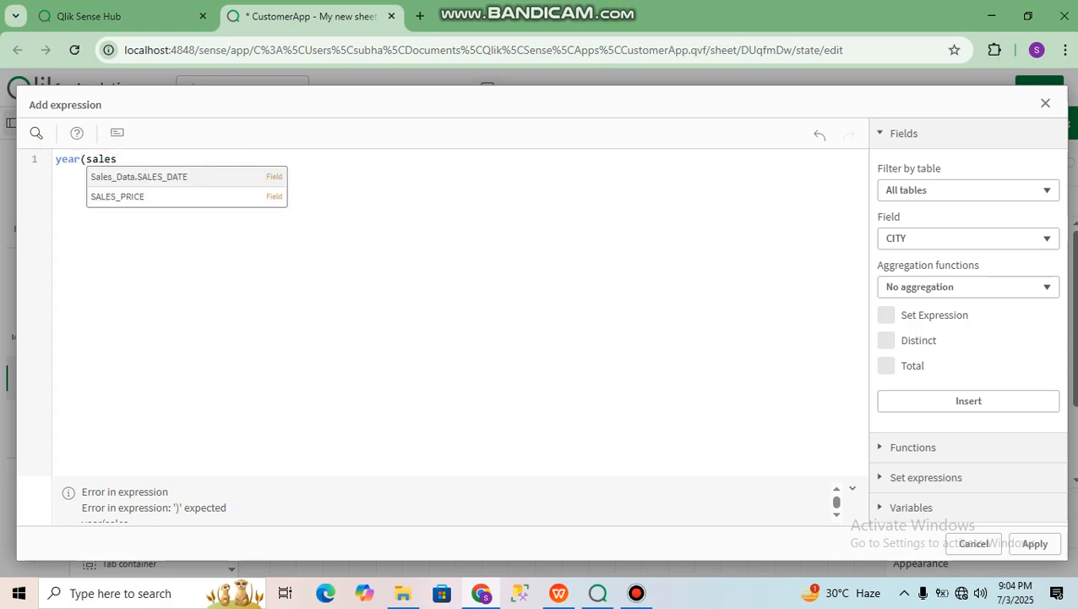
{"action": "key", "text": "Return"}
{"action": "type", "text": ")"}
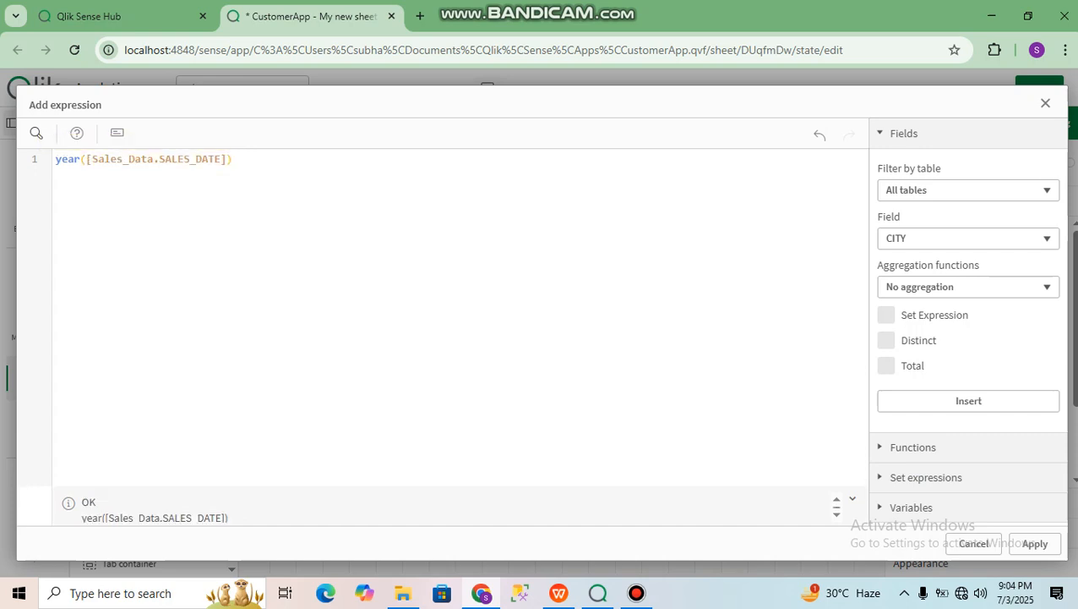
{"action": "left_click", "coordinate": [1034, 543]}
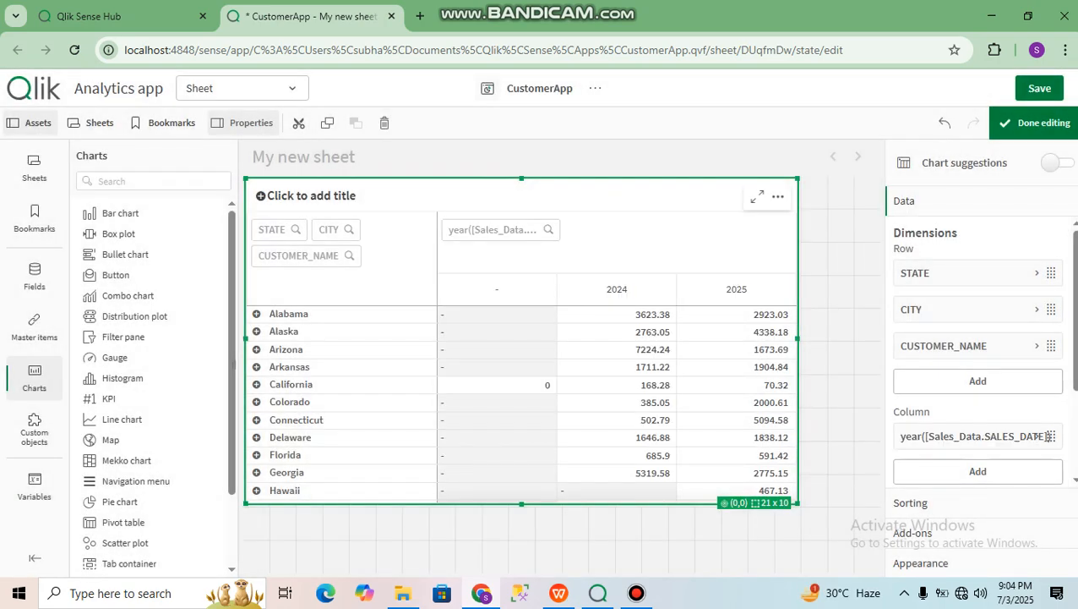
- Widen the pivot table to 22 x 10 grid cells and add month([Sales_Data.SALES_DATE]) as a second column dimension
{"action": "left_click_drag", "start_coordinate": [798, 504], "coordinate": [824, 504]}
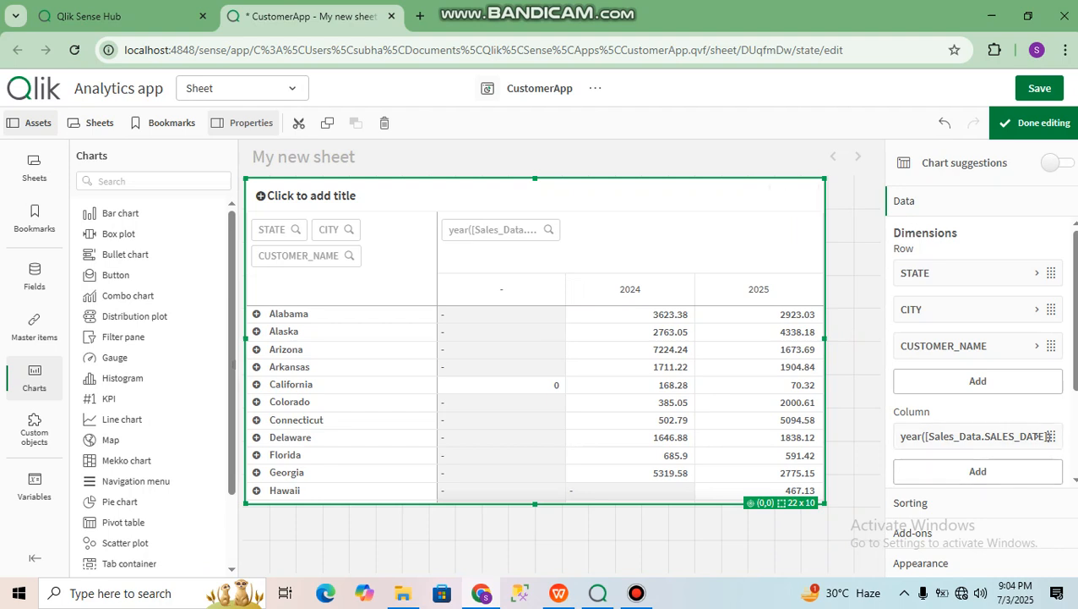
{"action": "left_click", "coordinate": [978, 471]}
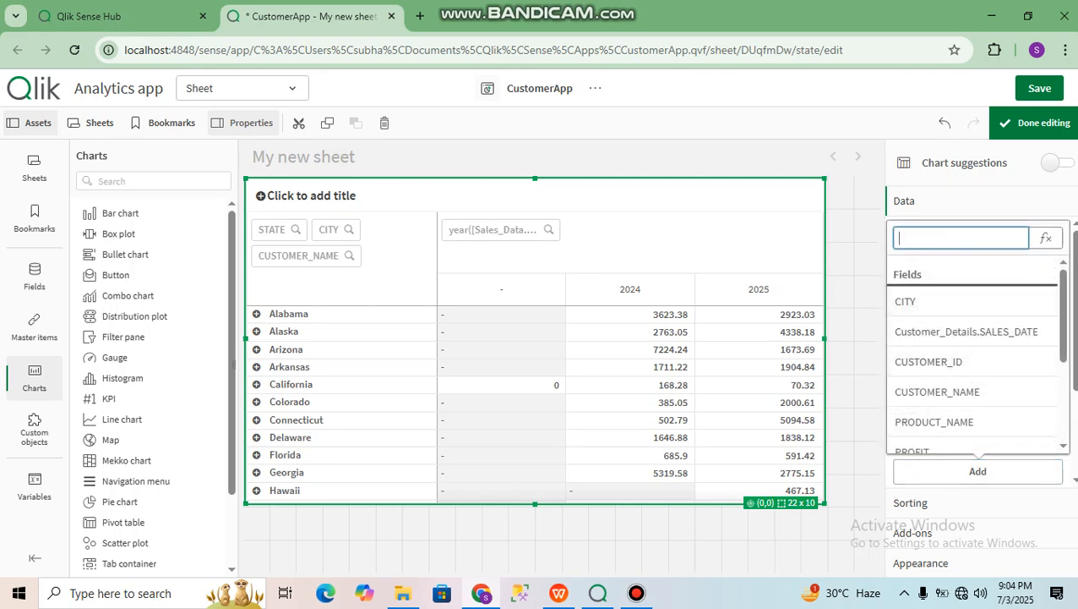
{"action": "left_click", "coordinate": [1047, 238]}
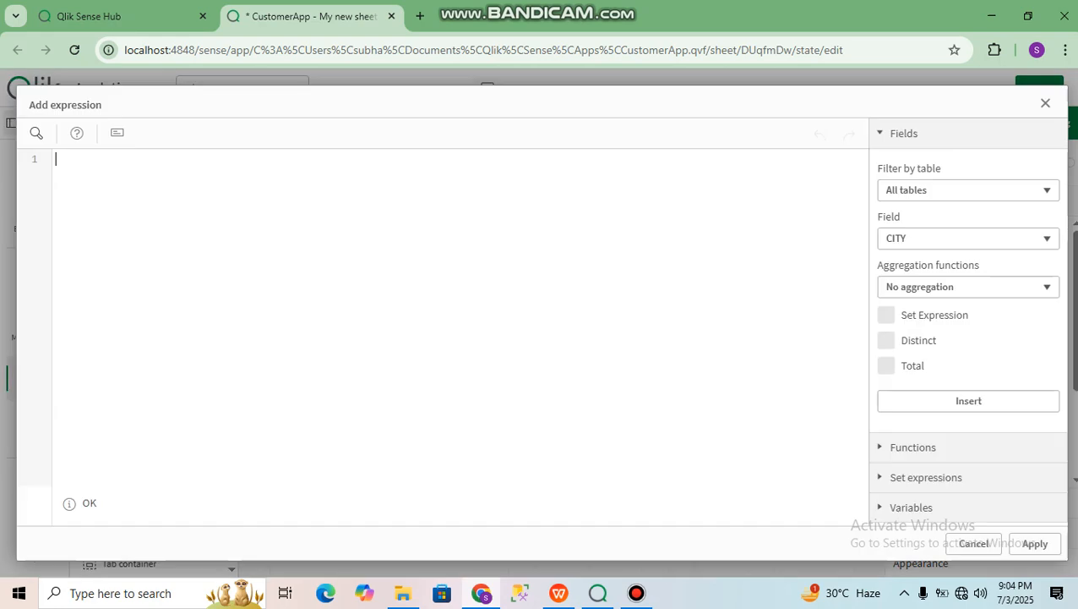
{"action": "type", "text": "month("}
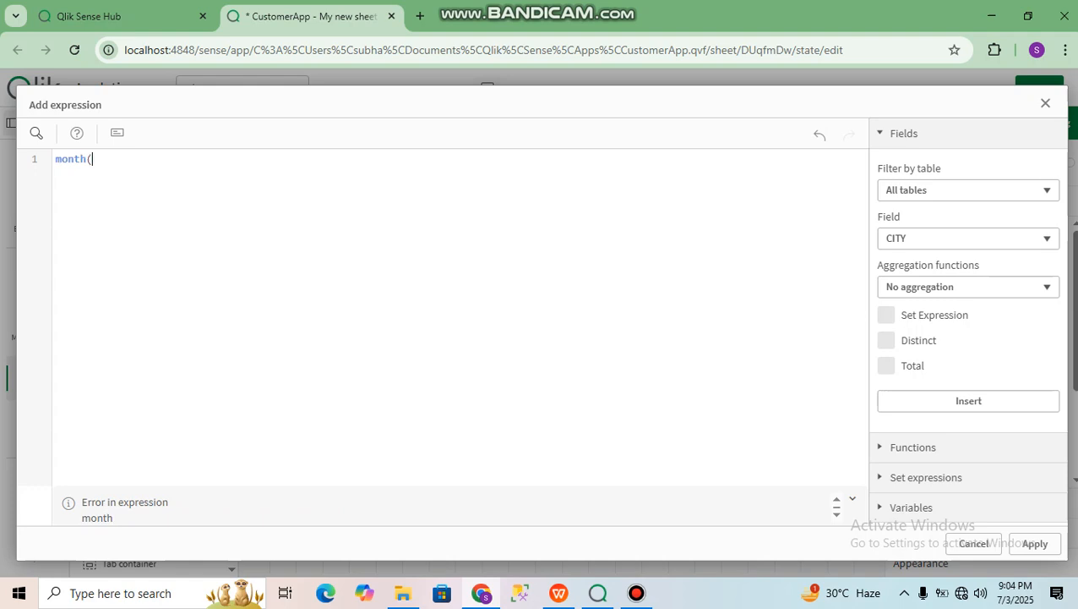
{"action": "type", "text": "sales"}
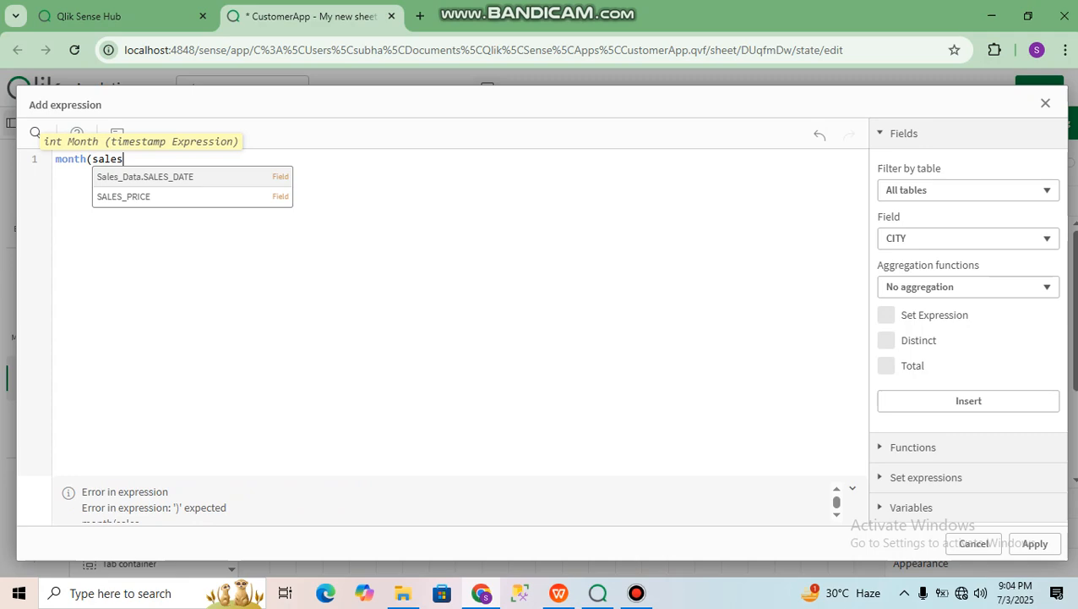
{"action": "key", "text": "Return"}
{"action": "type", "text": ")"}
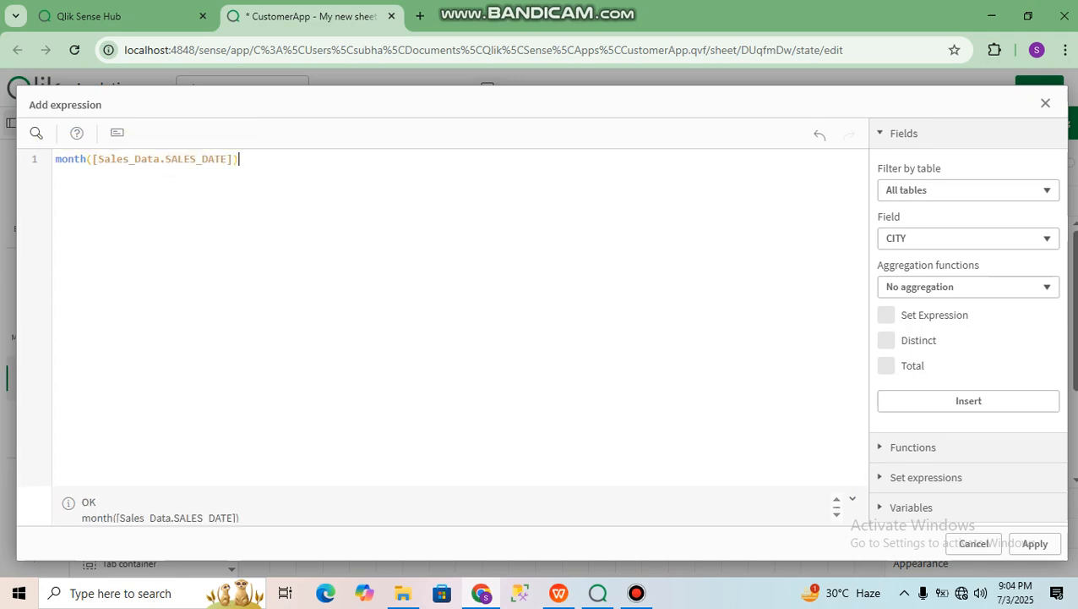
{"action": "left_click", "coordinate": [1036, 544]}
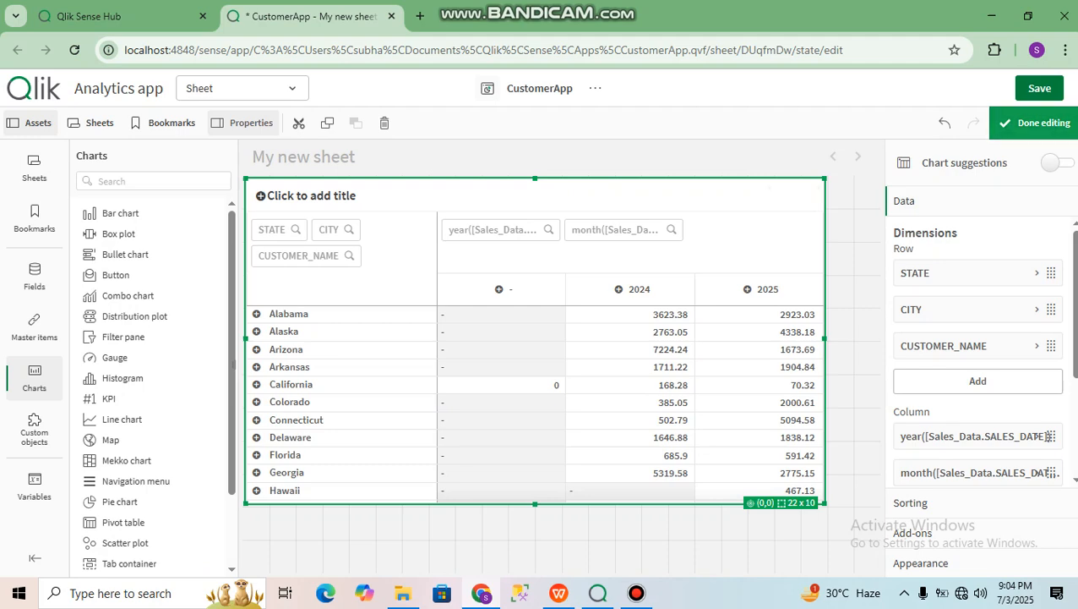
- Finish editing the sheet and expand Alabama and both of its cities down to customer level in the pivot table
{"action": "left_click", "coordinate": [1035, 122]}
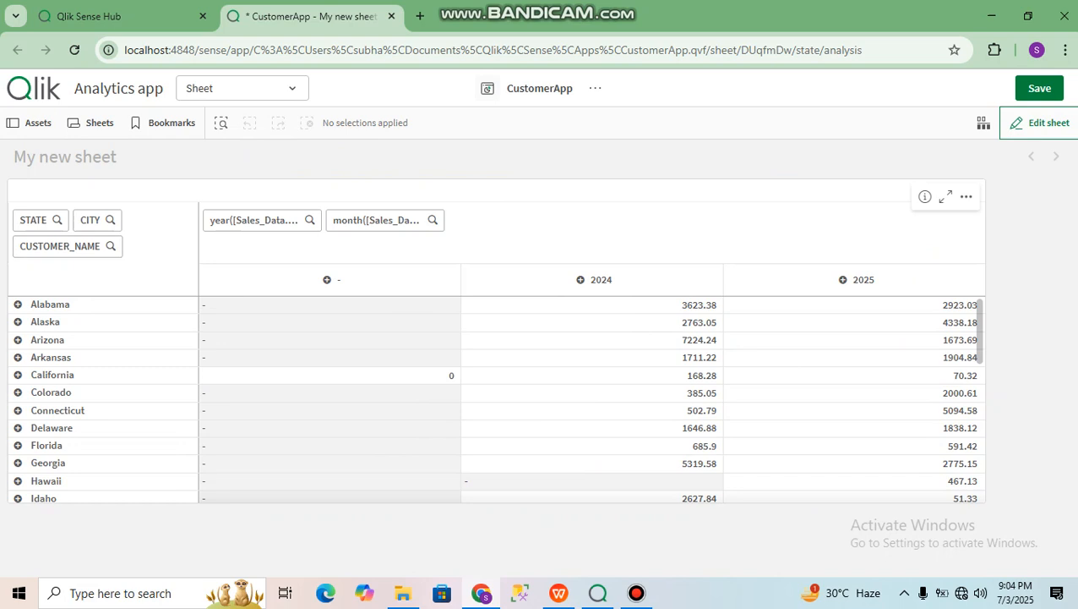
{"action": "left_click", "coordinate": [17, 303]}
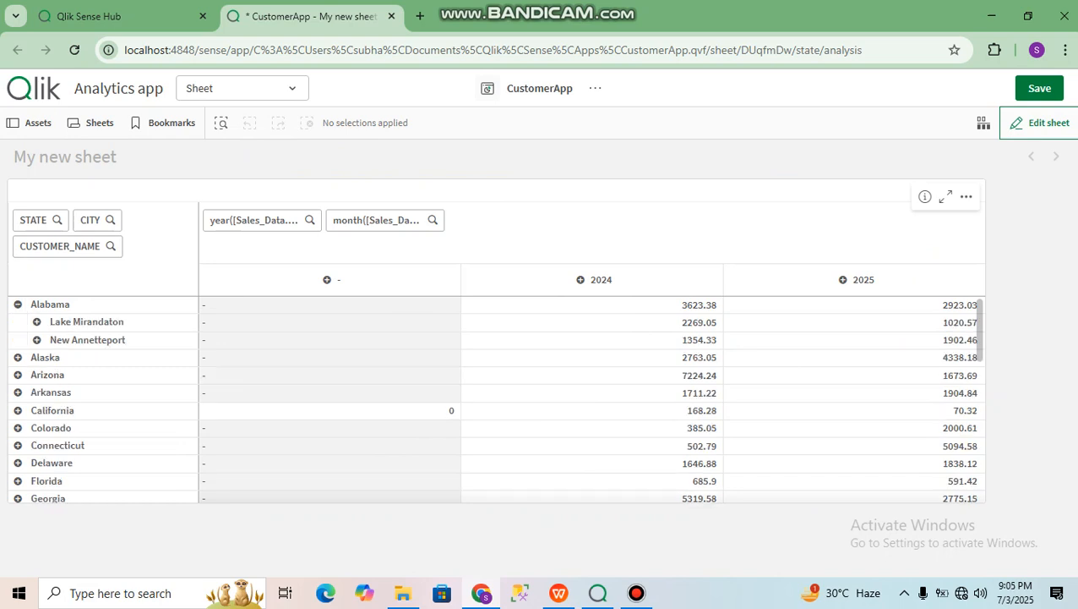
{"action": "left_click", "coordinate": [36, 322]}
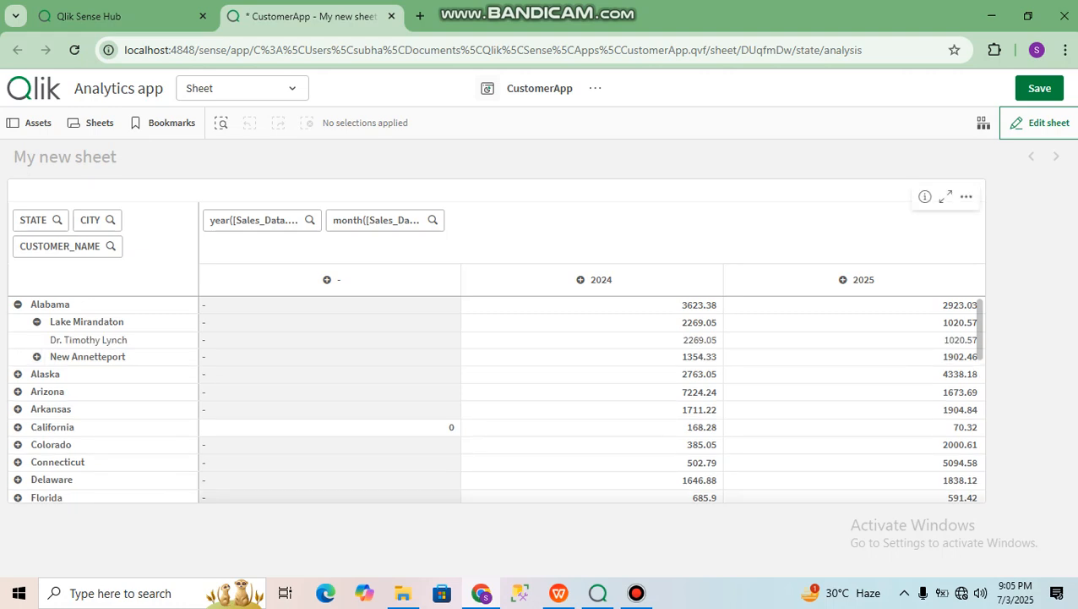
{"action": "left_click", "coordinate": [37, 356]}
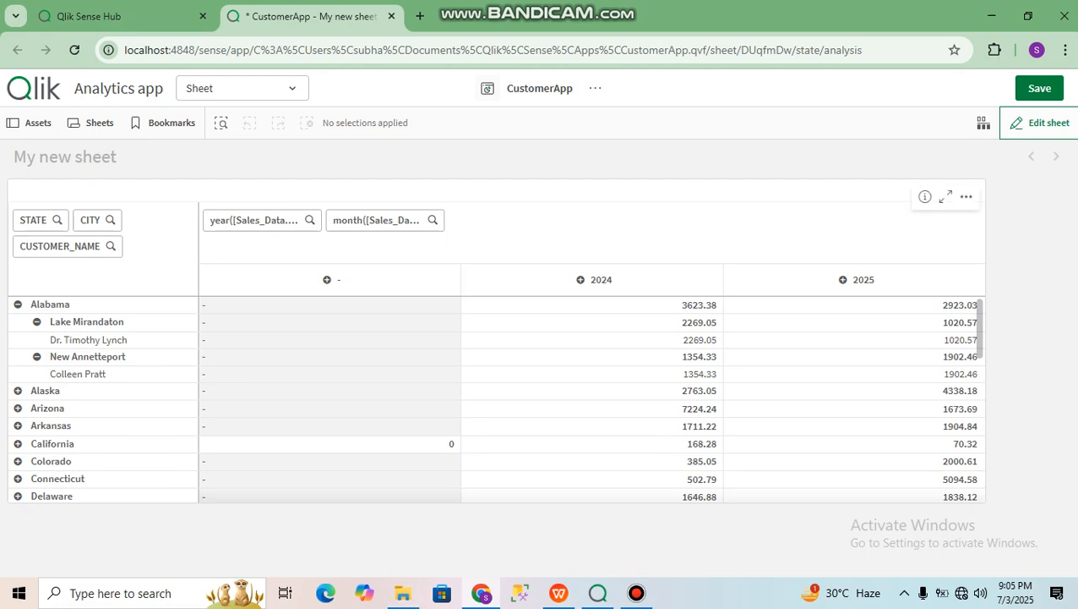
{"action": "scroll", "coordinate": [393, 397], "scroll_direction": "down", "scroll_amount": 7}
{"action": "scroll", "coordinate": [393, 397], "scroll_direction": "up", "scroll_amount": 7}
{"action": "scroll", "coordinate": [393, 397], "scroll_direction": "down", "scroll_amount": 3}
{"action": "scroll", "coordinate": [393, 397], "scroll_direction": "up", "scroll_amount": 3}
- Expand the 2024 column into its months and look through the monthly profit by state
{"action": "left_click", "coordinate": [598, 280]}
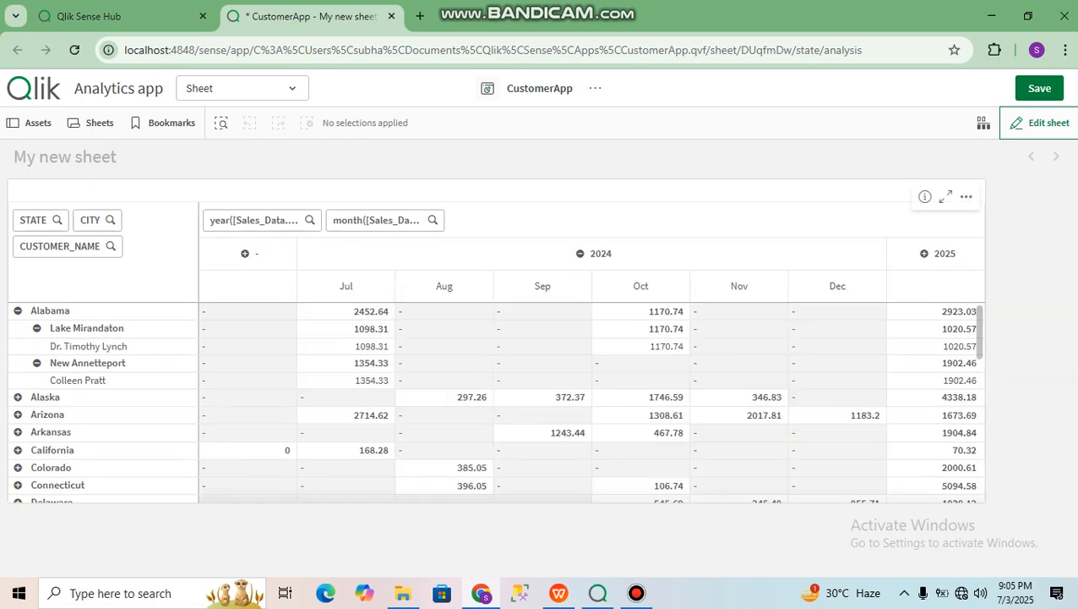
{"action": "scroll", "coordinate": [421, 404], "scroll_direction": "down", "scroll_amount": 2}
{"action": "scroll", "coordinate": [495, 401], "scroll_direction": "up", "scroll_amount": 2}
{"action": "scroll", "coordinate": [592, 397], "scroll_direction": "down", "scroll_amount": 10}
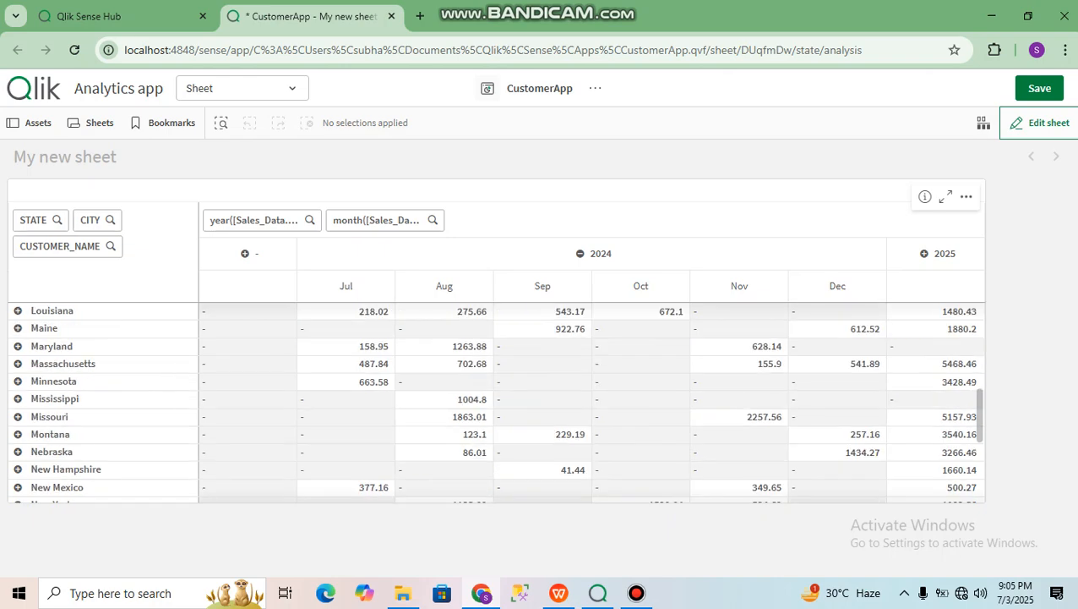
{"action": "scroll", "coordinate": [592, 397], "scroll_direction": "up", "scroll_amount": 10}
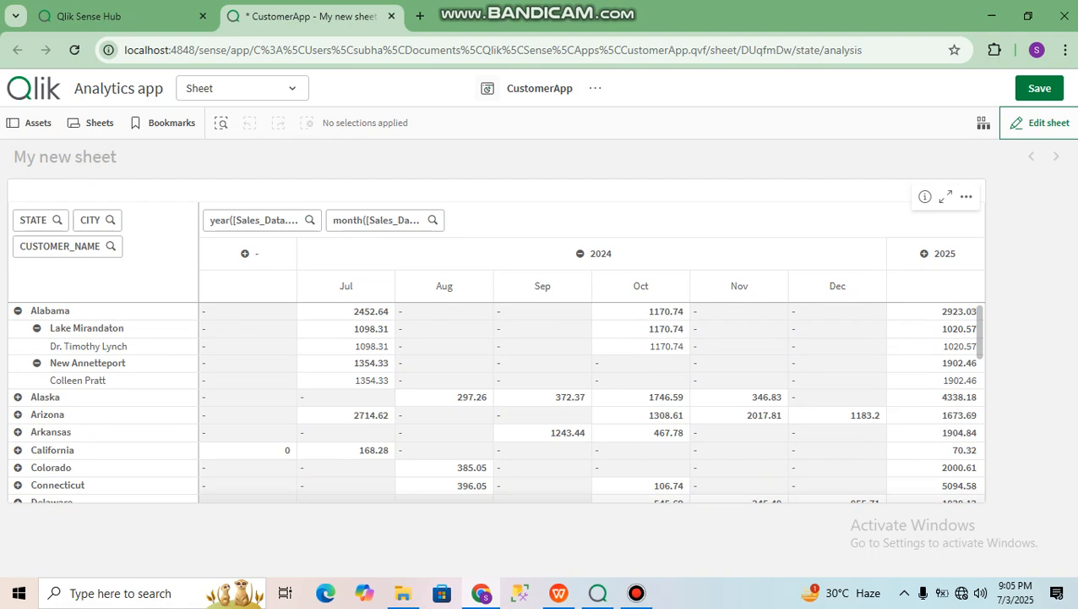
{"action": "scroll", "coordinate": [591, 397], "scroll_direction": "down", "scroll_amount": 1}
- View the pivot table full screen to expand 2025 into its months, and return to the normal sheet view
{"action": "left_click", "coordinate": [946, 196]}
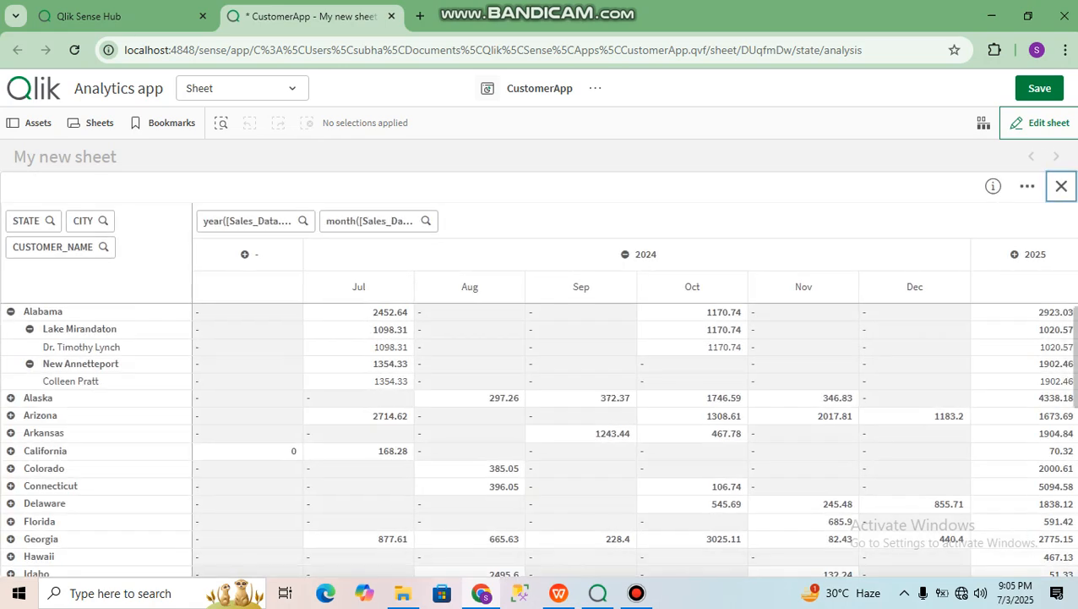
{"action": "mouse_move", "coordinate": [1074, 355]}
{"action": "left_mouse_down"}
{"action": "mouse_move", "coordinate": [1074, 526]}
{"action": "mouse_move", "coordinate": [1074, 355]}
{"action": "left_mouse_up"}
{"action": "left_click", "coordinate": [1014, 253]}
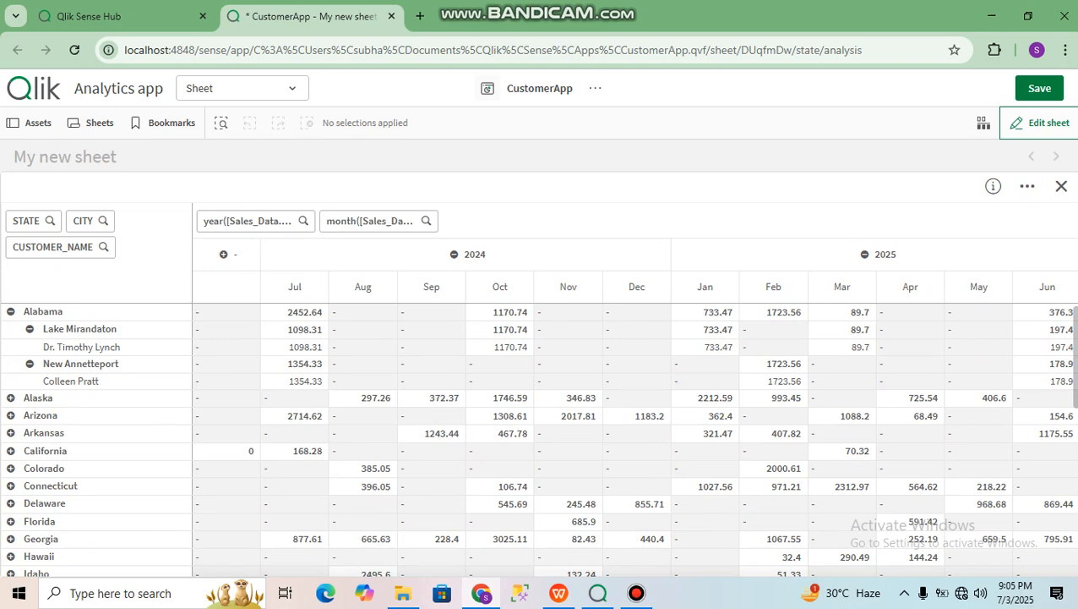
{"action": "scroll", "coordinate": [608, 440], "scroll_direction": "down", "scroll_amount": 4}
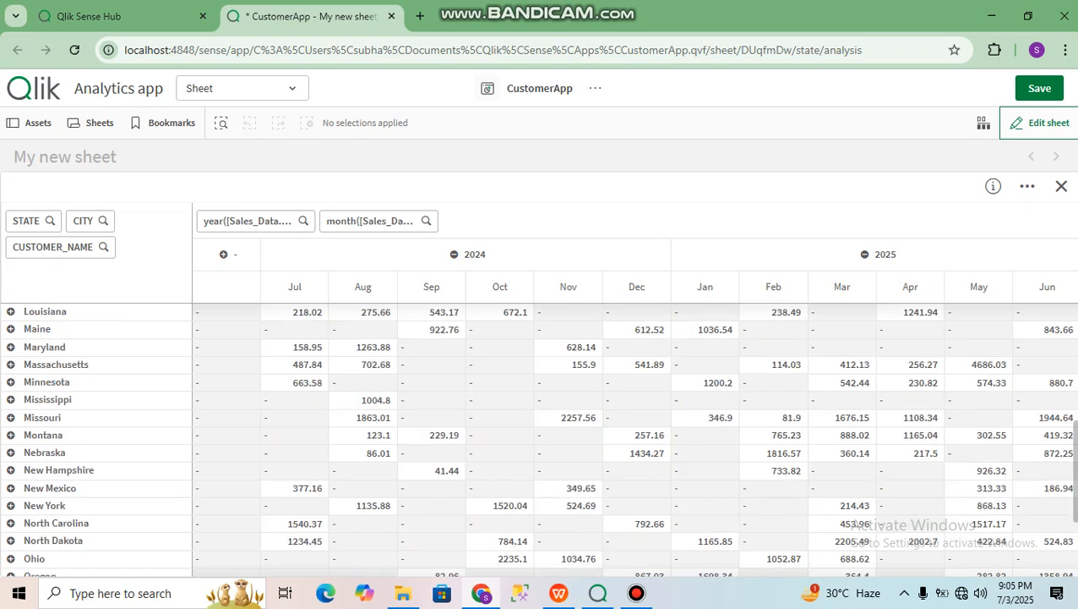
{"action": "left_click", "coordinate": [1061, 186]}
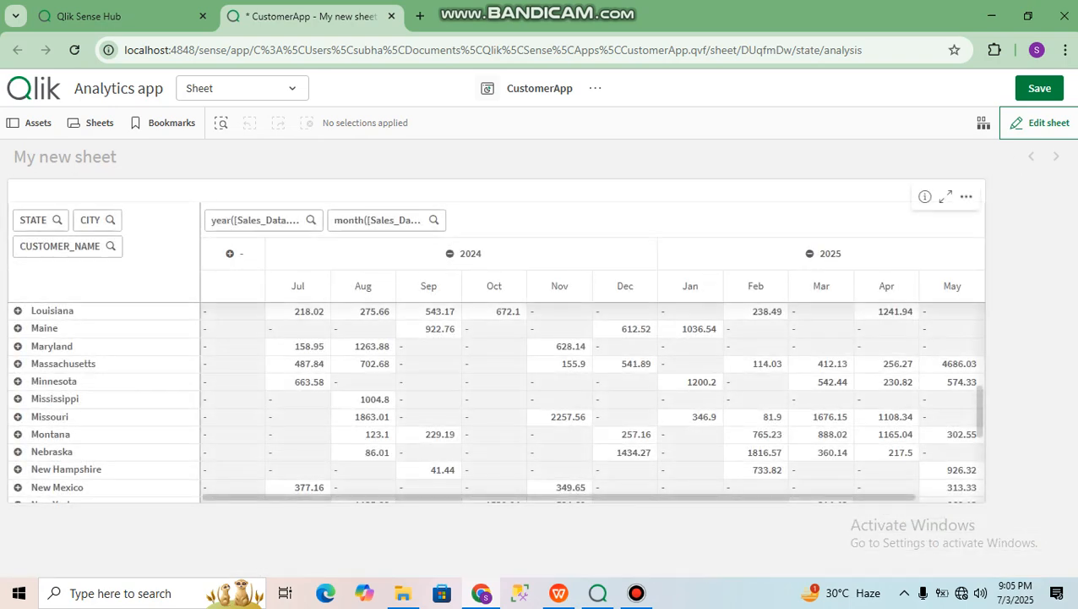
{"action": "scroll", "coordinate": [592, 397], "scroll_direction": "right", "scroll_amount": 1}
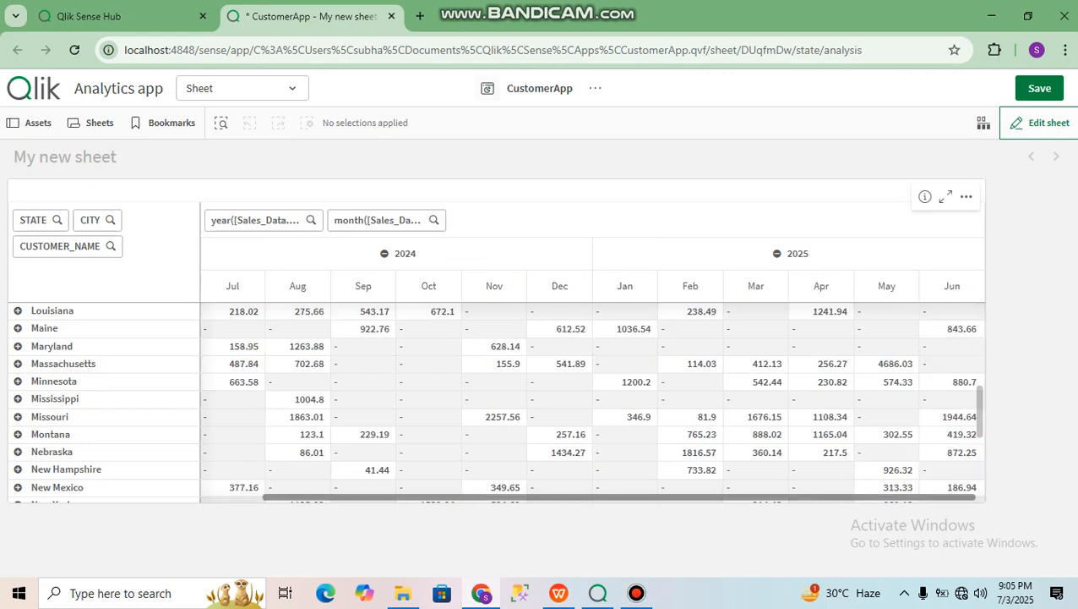
- Reopen the sheet for editing and apply the unsaved changes to the pivot table
{"action": "scroll", "coordinate": [592, 397], "scroll_direction": "left", "scroll_amount": 1}
{"action": "scroll", "coordinate": [592, 397], "scroll_direction": "right", "scroll_amount": 1}
{"action": "scroll", "coordinate": [592, 397], "scroll_direction": "left", "scroll_amount": 1}
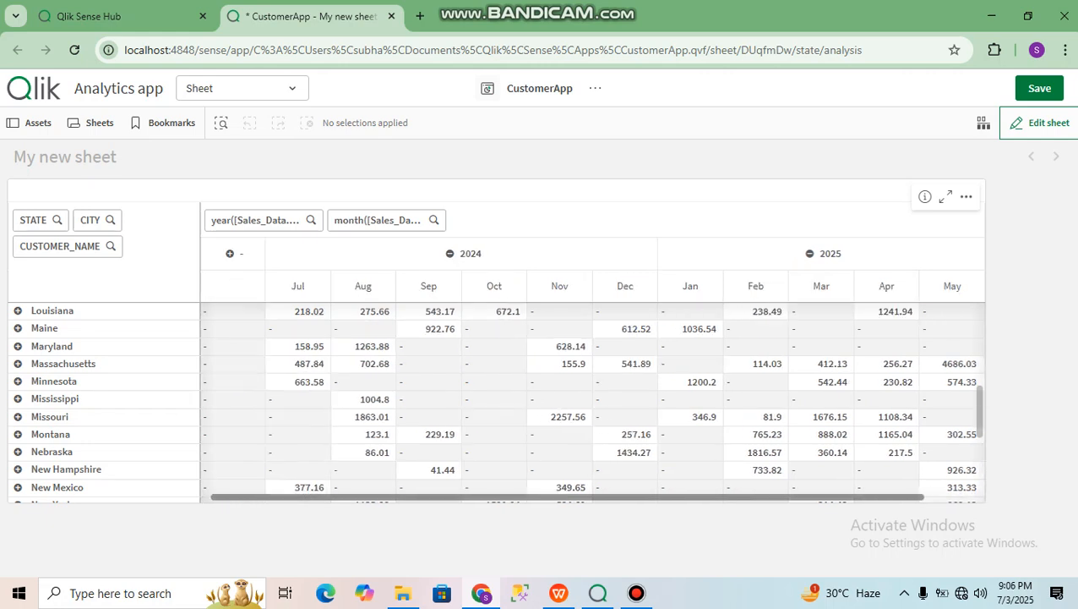
{"action": "scroll", "coordinate": [591, 397], "scroll_direction": "right", "scroll_amount": 1}
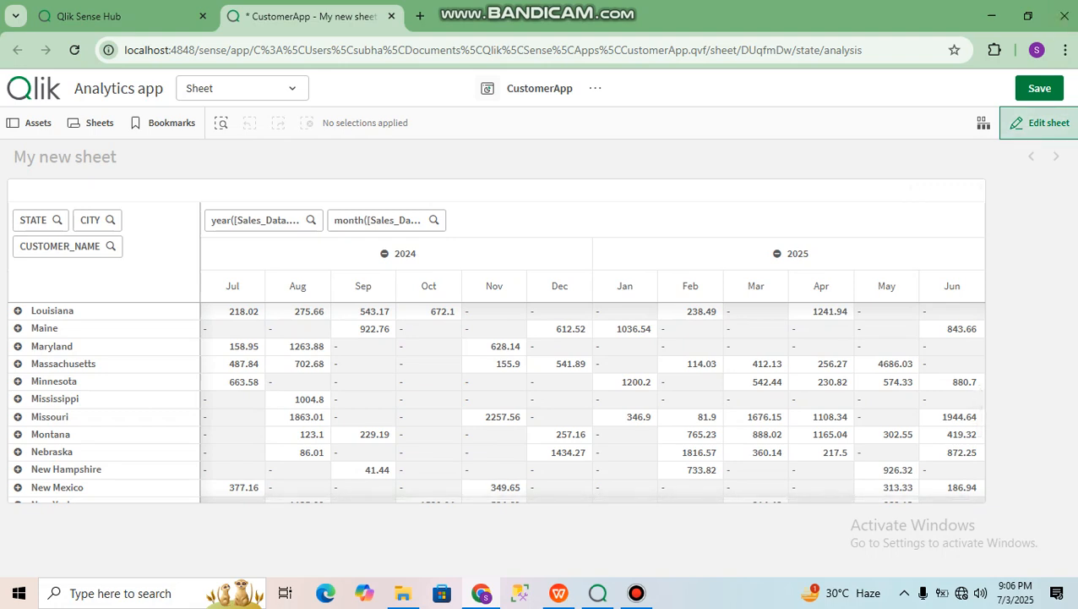
{"action": "left_click", "coordinate": [1038, 122]}
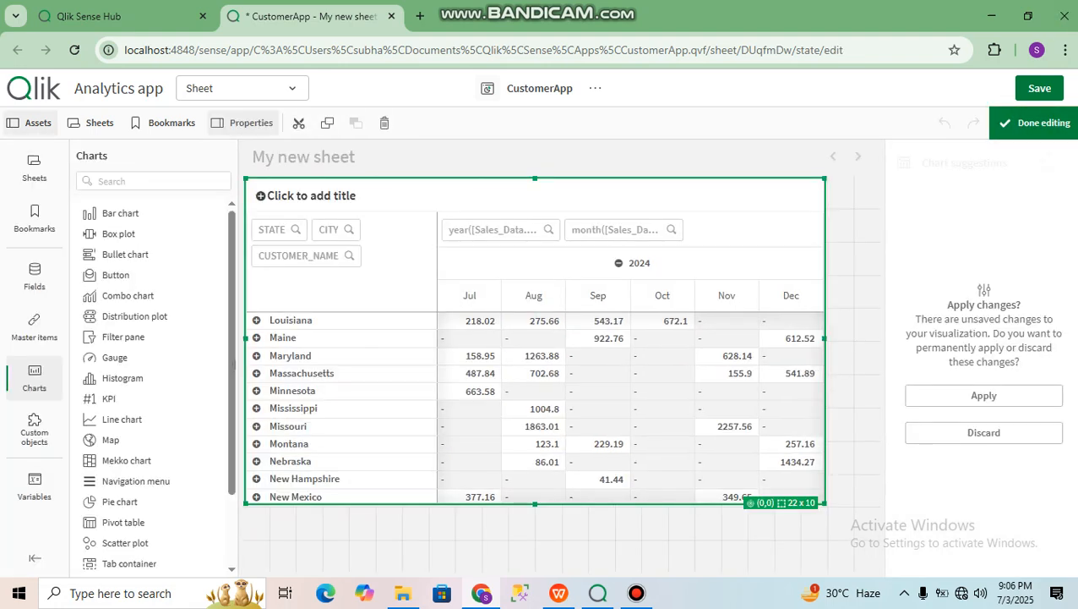
{"action": "left_click", "coordinate": [984, 395]}
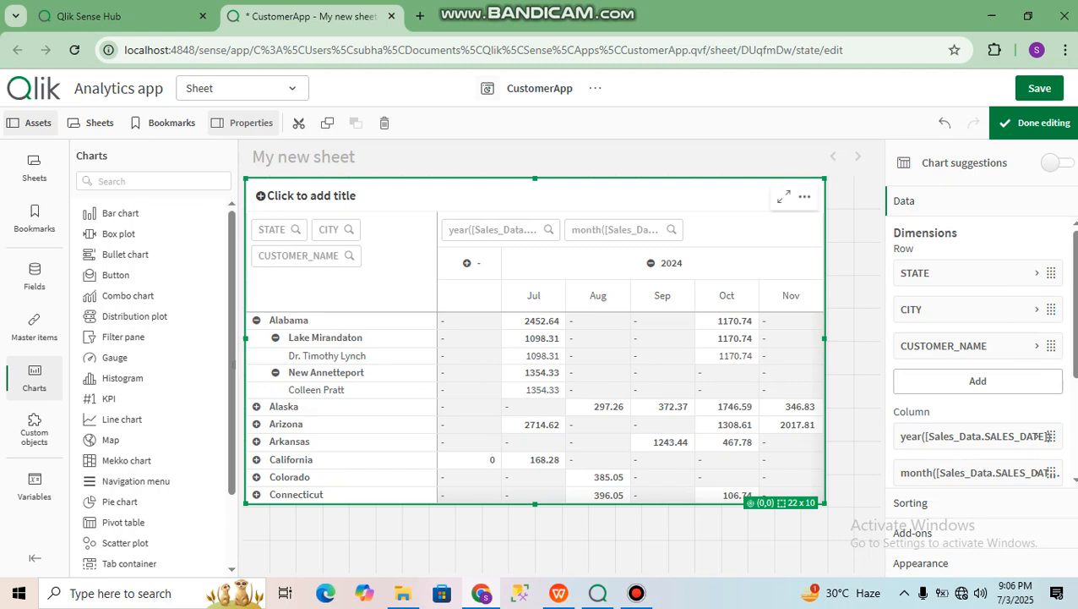
- Title the pivot table "Yearly Sales"
{"action": "left_click", "coordinate": [310, 197]}
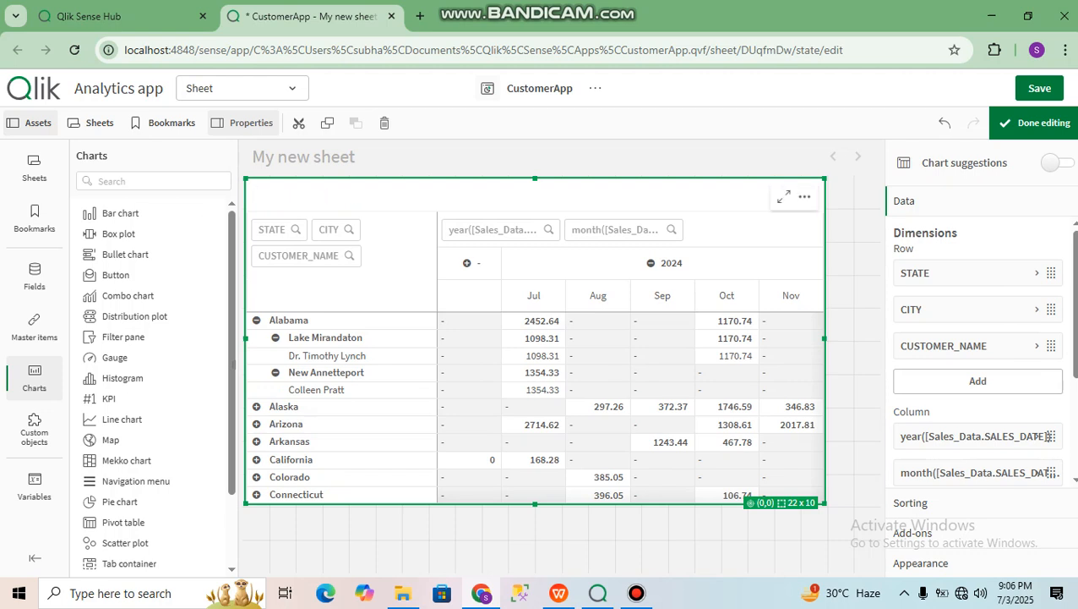
{"action": "type", "text": "Yearly Sales"}
{"action": "key", "text": "shift+Left"}
{"action": "key", "text": "shift+Left"}
{"action": "key", "text": "shift+Left"}
{"action": "key", "text": "shift+Left"}
{"action": "key", "text": "shift+Left"}
{"action": "key", "text": "shift+Left"}
{"action": "key", "text": "shift+Left"}
{"action": "key", "text": "shift+Left"}
{"action": "key", "text": "shift+Left"}
{"action": "key", "text": "shift+Left"}
{"action": "key", "text": "shift+Left"}
{"action": "key", "text": "shift+Left"}
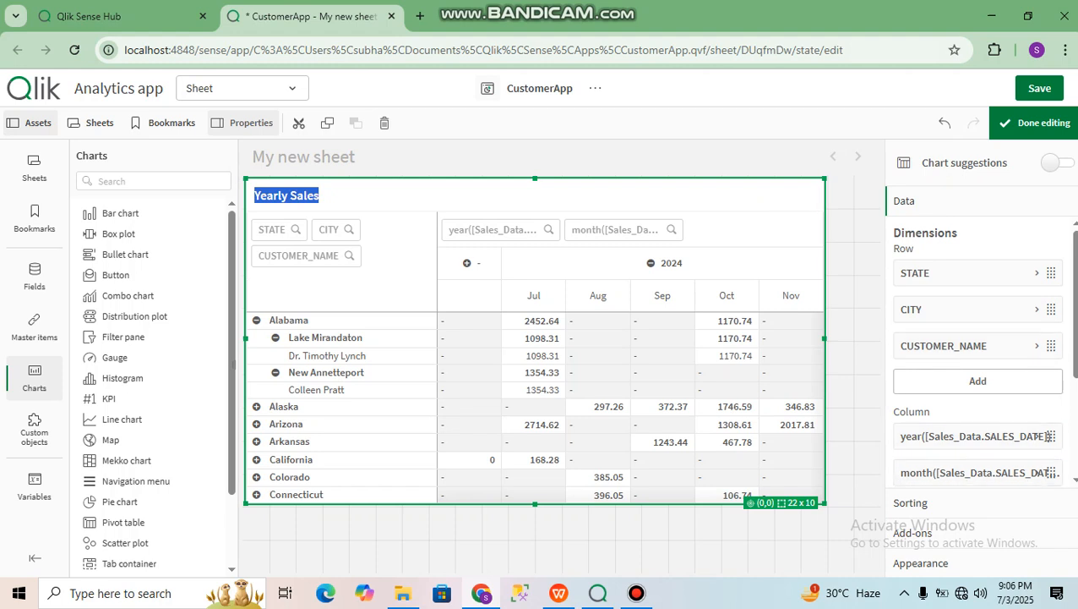
- Set the pivot table's title font to Pacifico, cursive in its presentation styling
{"action": "left_click", "coordinate": [922, 563]}
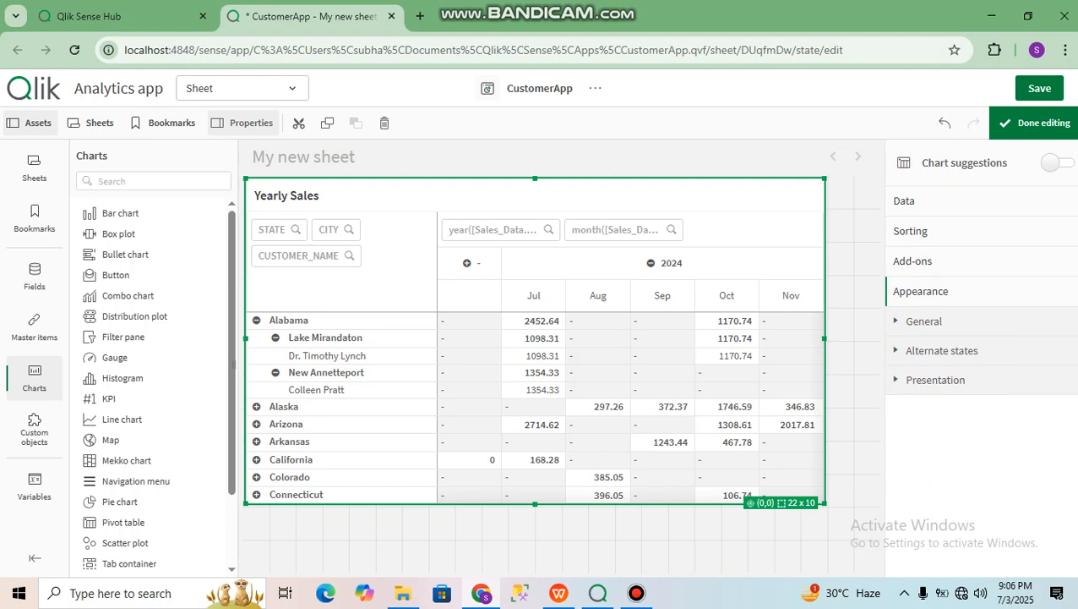
{"action": "left_click", "coordinate": [924, 321]}
{"action": "scroll", "coordinate": [960, 419], "scroll_direction": "down", "scroll_amount": 3}
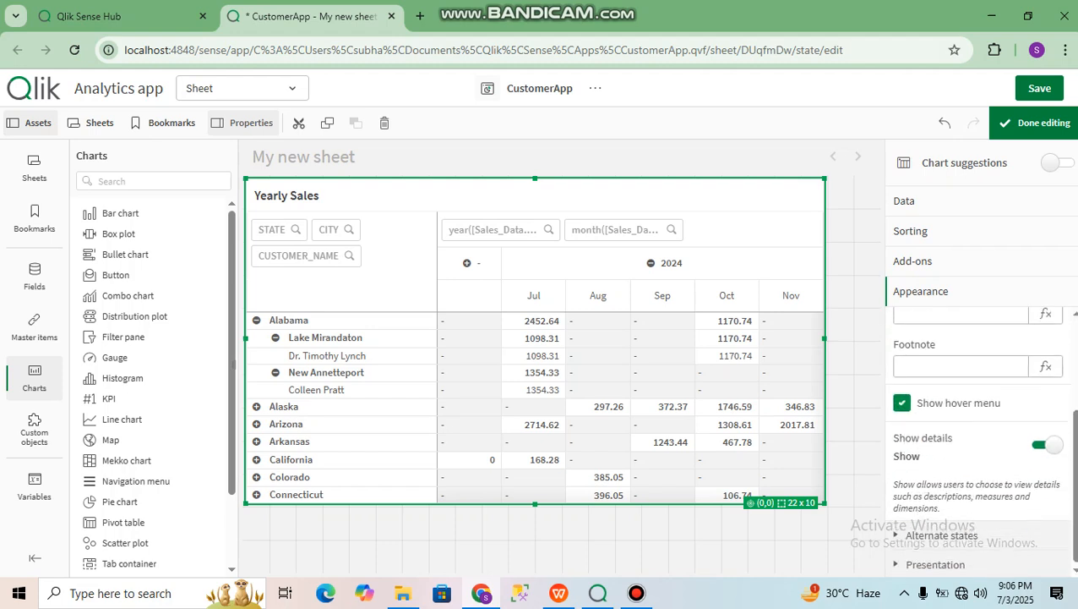
{"action": "scroll", "coordinate": [980, 439], "scroll_direction": "up", "scroll_amount": 2}
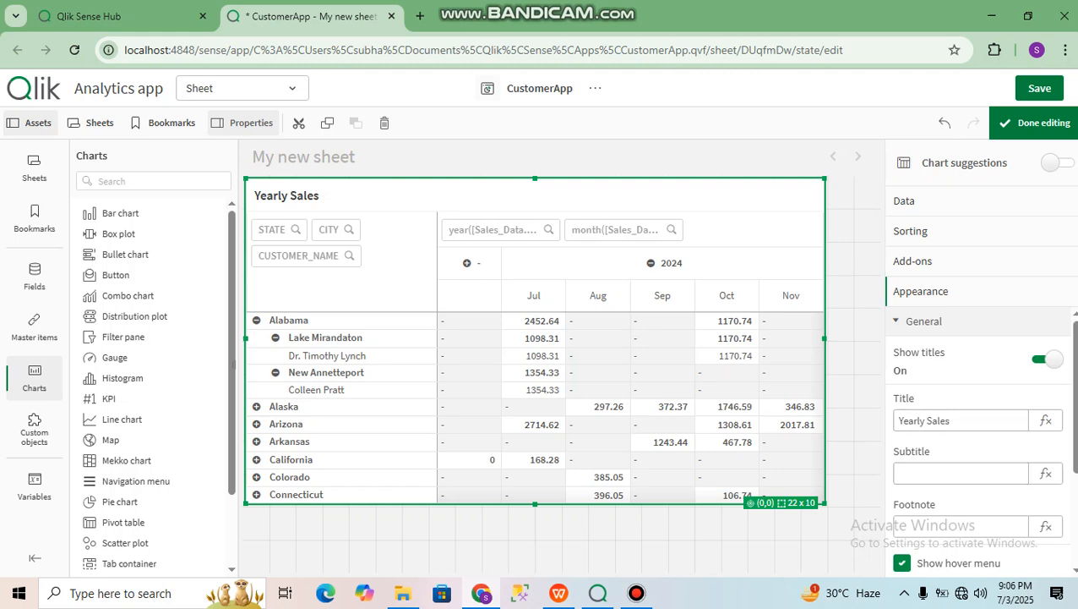
{"action": "left_click", "coordinate": [923, 322]}
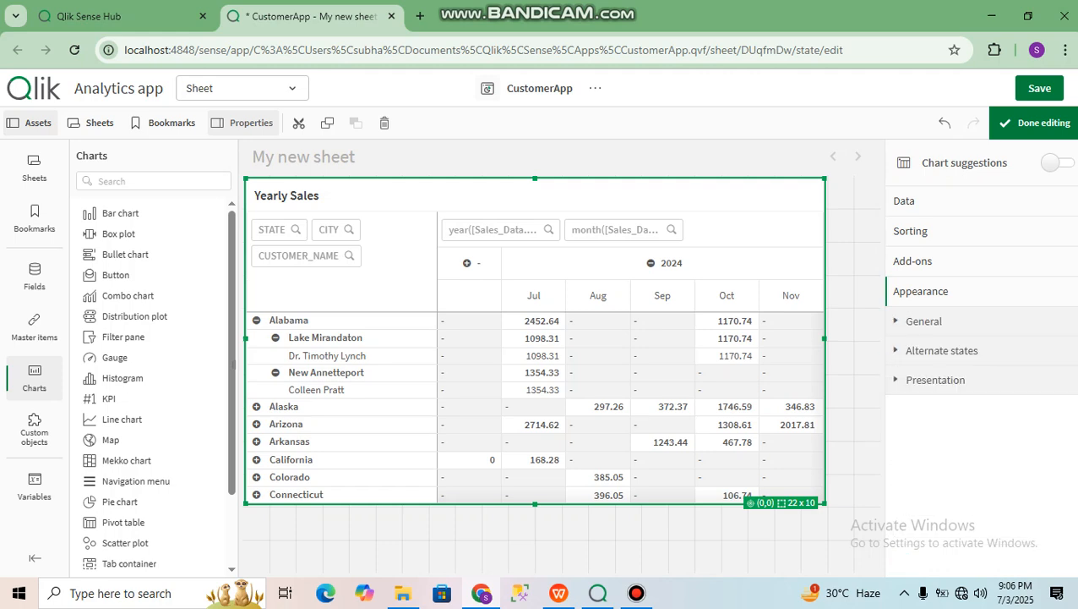
{"action": "left_click", "coordinate": [935, 381]}
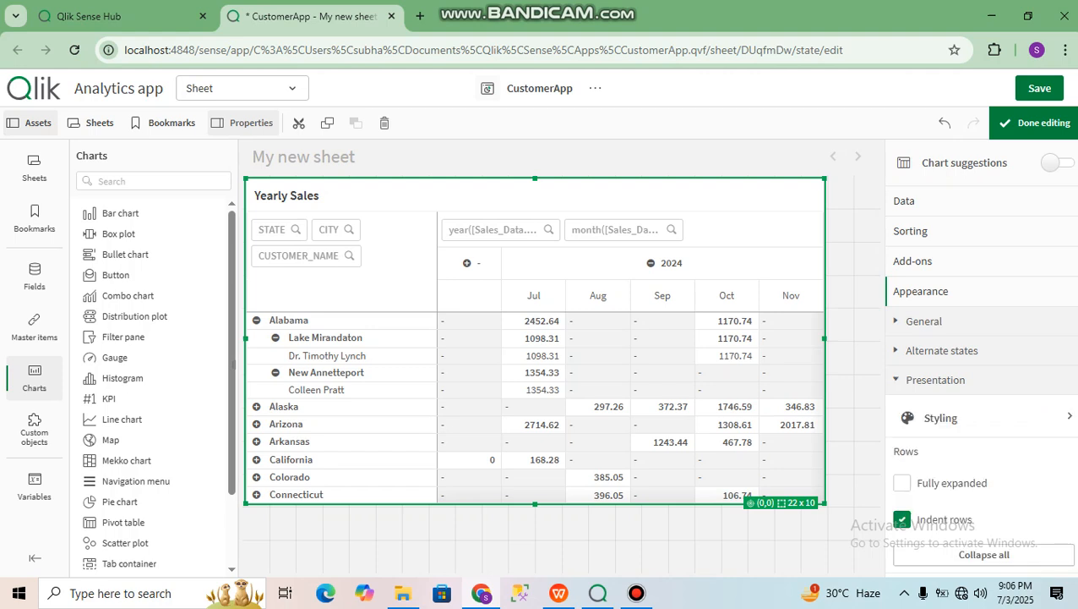
{"action": "left_click", "coordinate": [940, 418]}
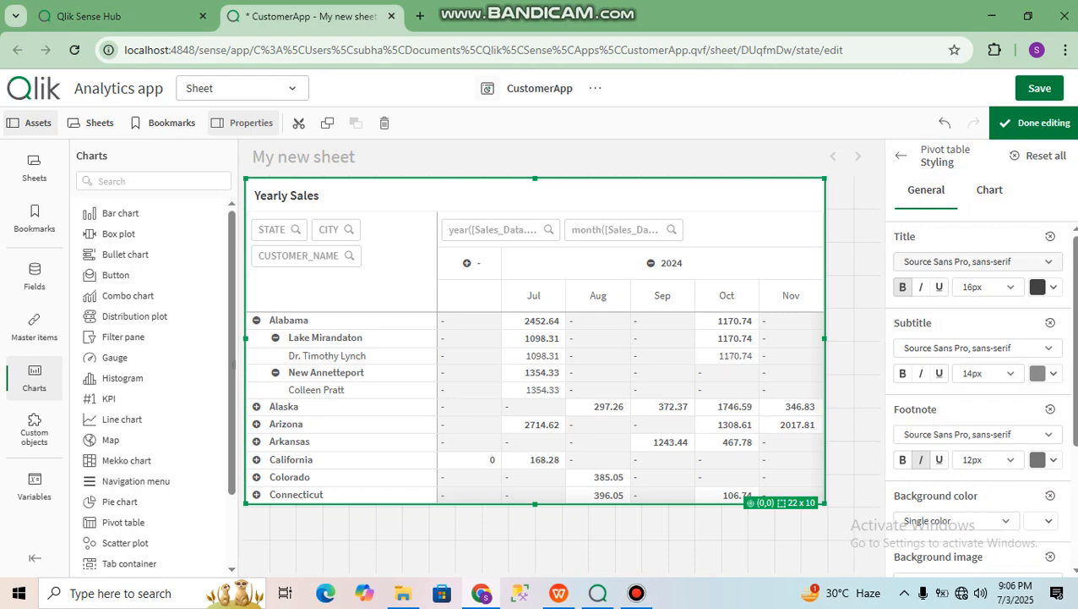
{"action": "left_click", "coordinate": [978, 261]}
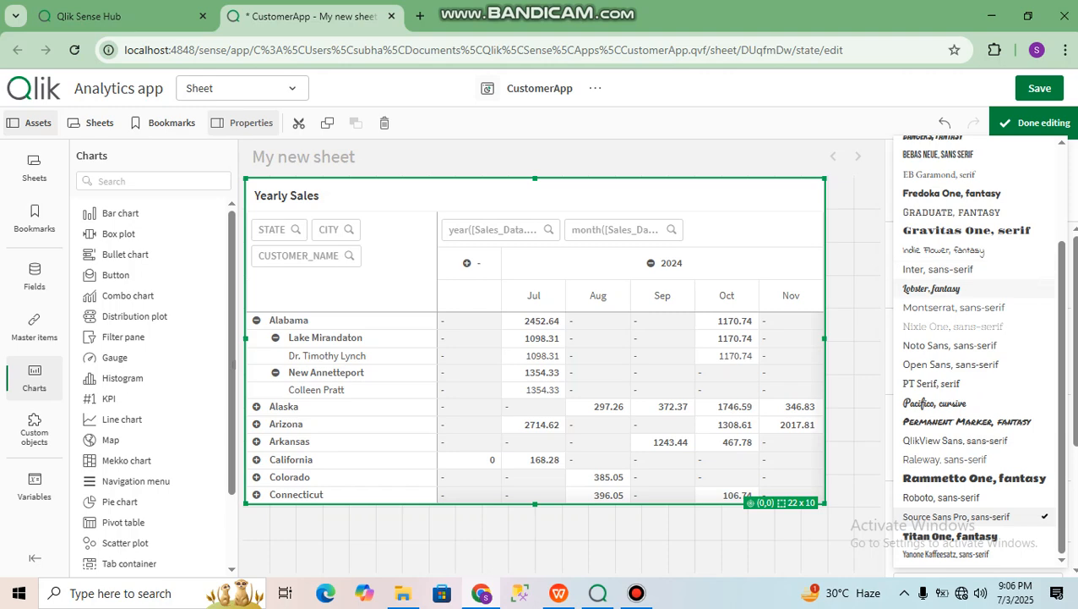
{"action": "left_click", "coordinate": [942, 402]}
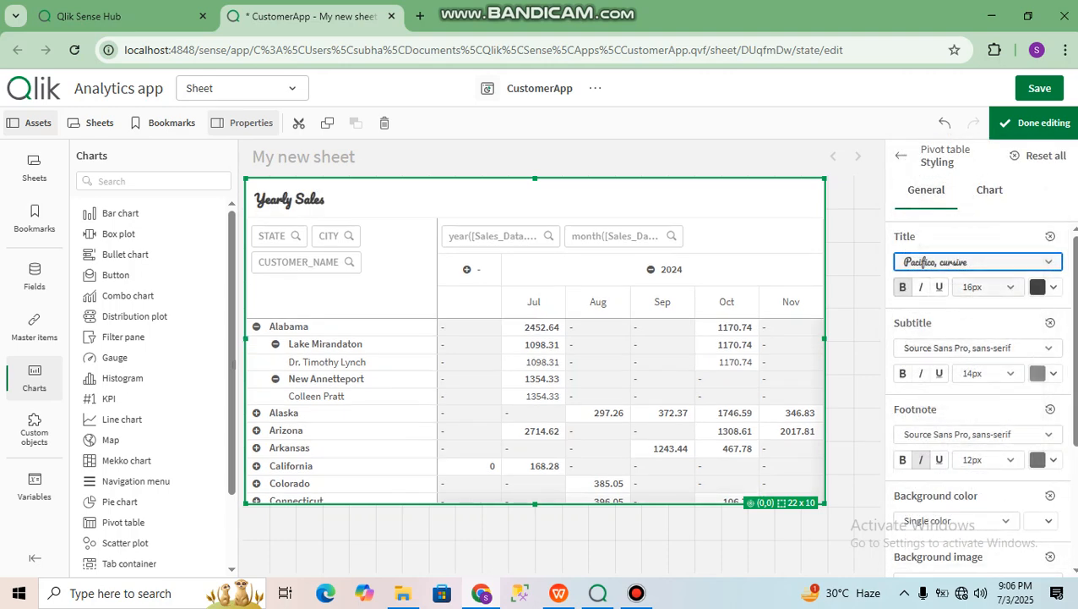
- Colour the pivot table's title red, #b34540, and finish editing the sheet
{"action": "left_click", "coordinate": [1053, 288]}
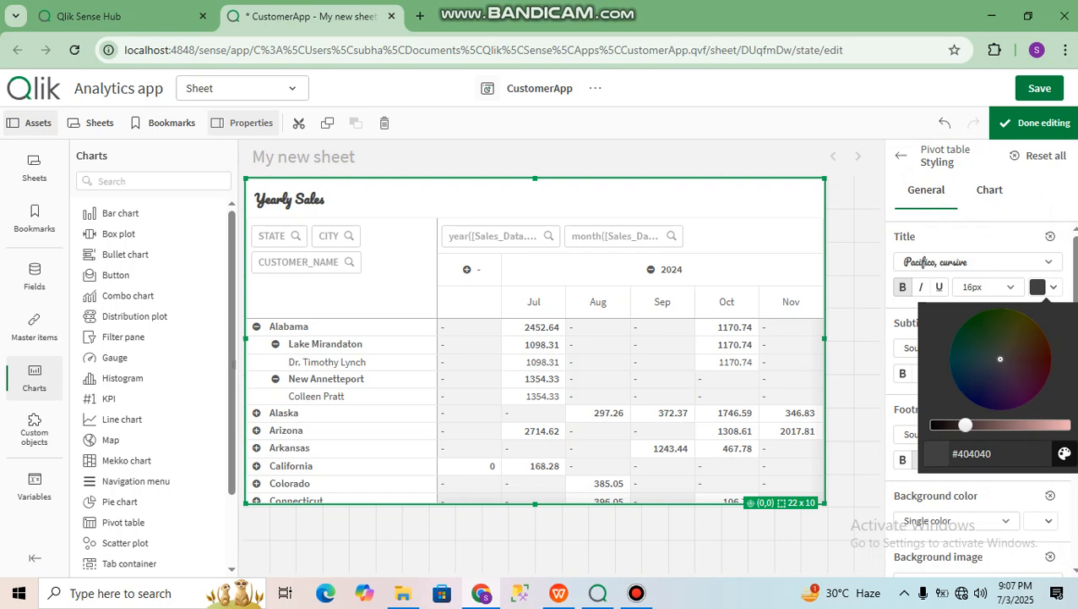
{"action": "left_click_drag", "start_coordinate": [965, 424], "coordinate": [1035, 425]}
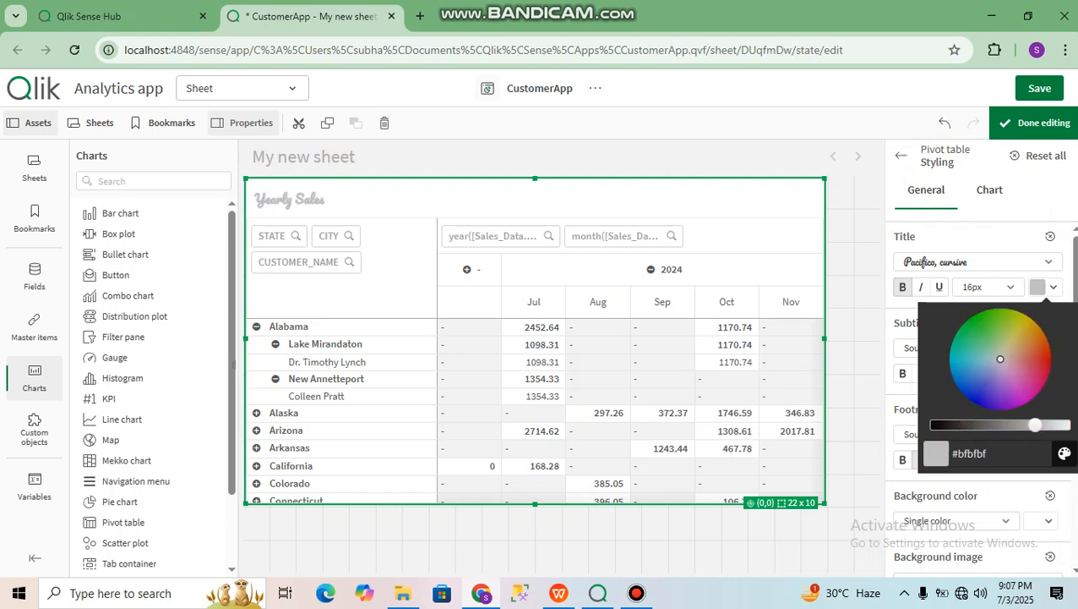
{"action": "left_click", "coordinate": [1033, 358]}
{"action": "left_click_drag", "start_coordinate": [1036, 425], "coordinate": [1027, 424]}
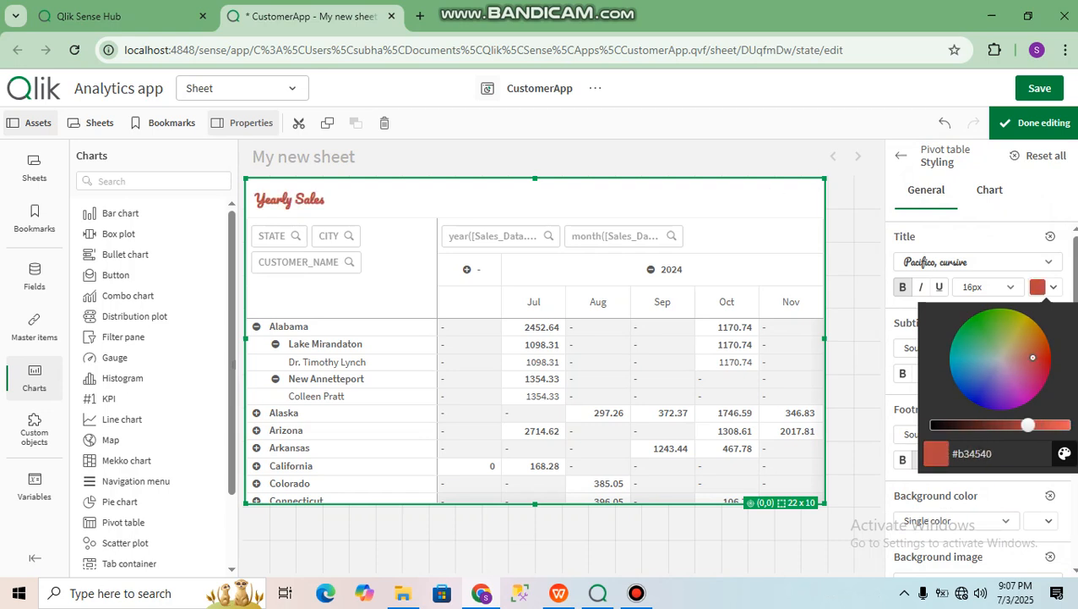
{"action": "left_click", "coordinate": [1035, 123]}
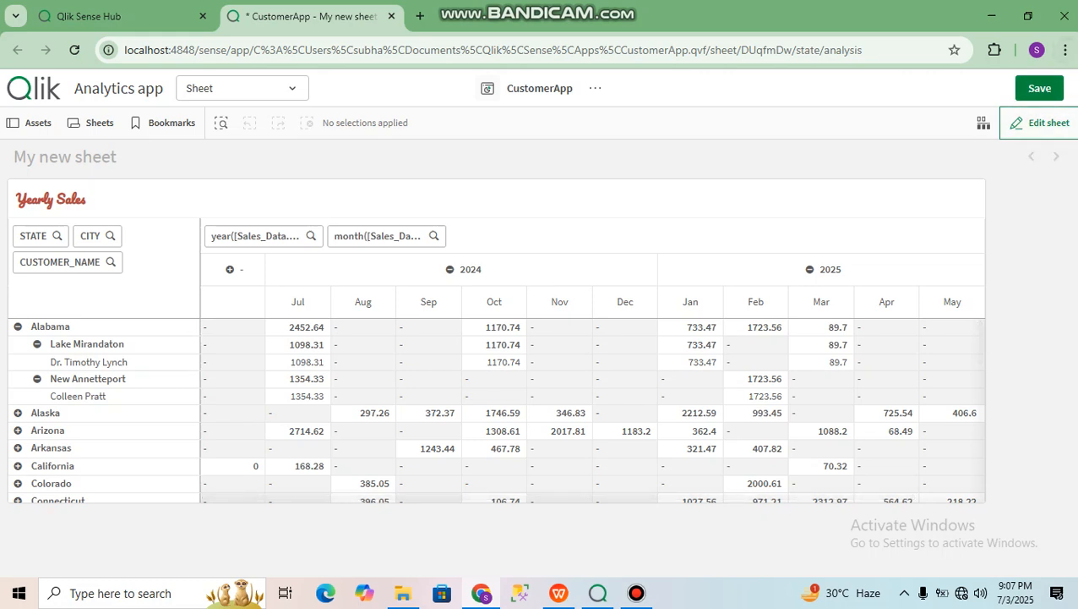
{"action": "left_click", "coordinate": [1039, 122]}
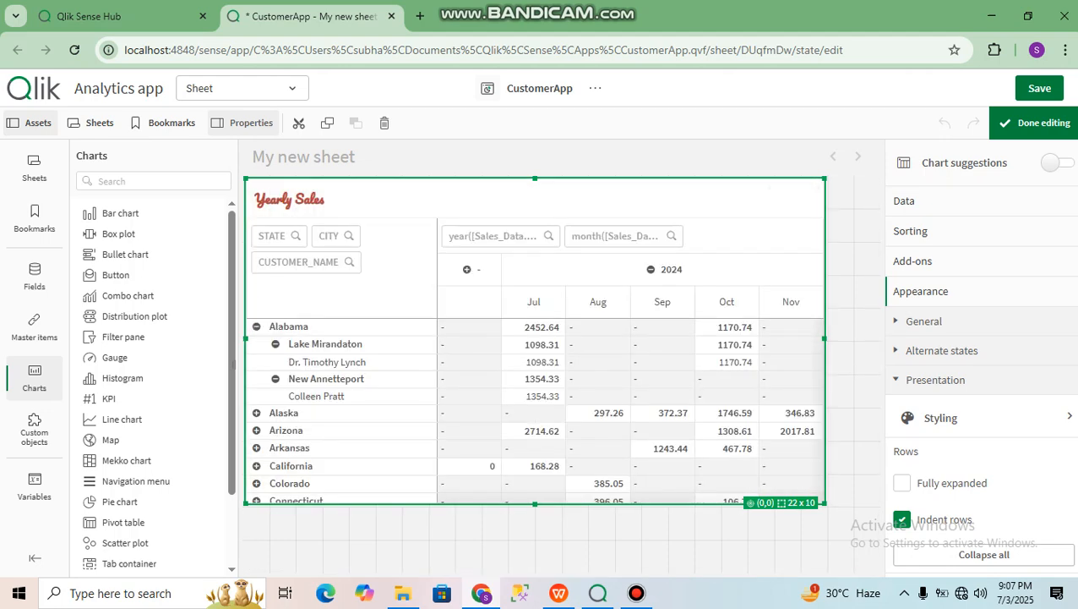
{"action": "left_click", "coordinate": [1036, 123]}
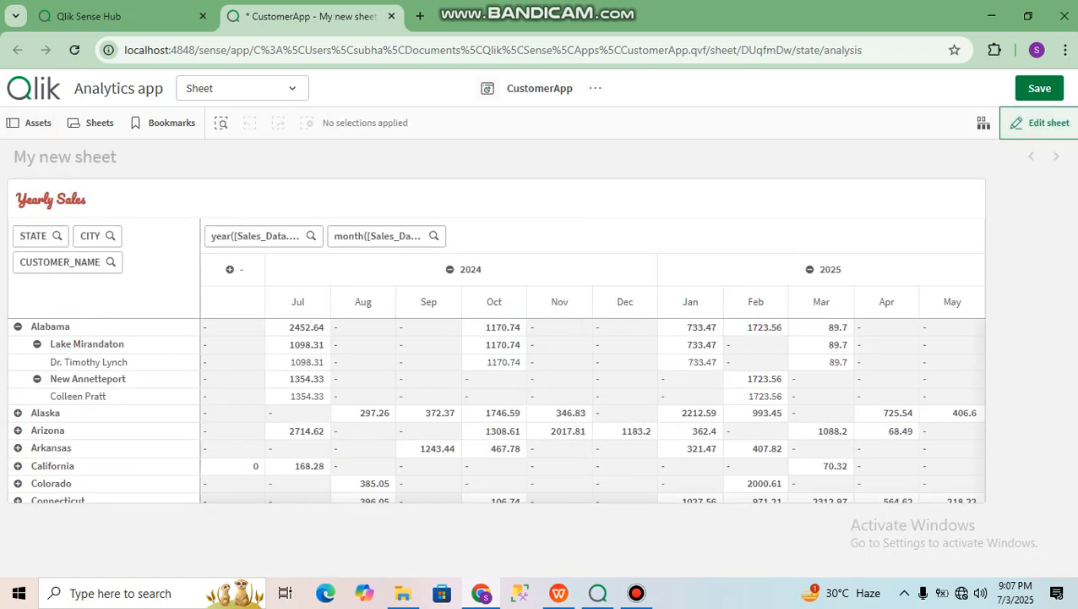
- Move CITY ahead of STATE in the pivot rows and expand Aaronborough and its state Arkansas down to customer level
{"action": "left_click_drag", "start_coordinate": [90, 235], "coordinate": [51, 236]}
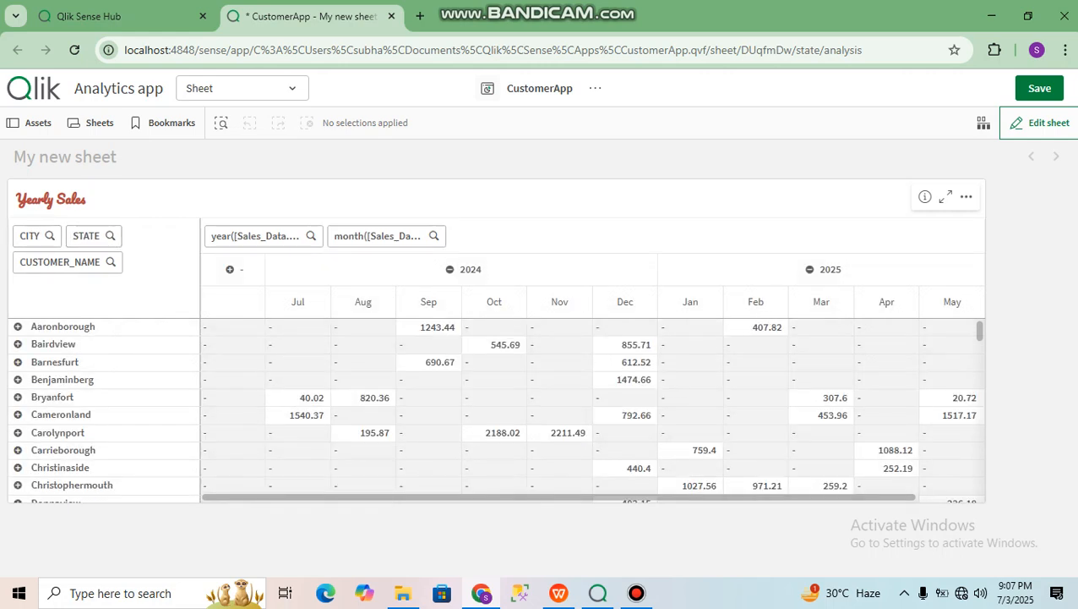
{"action": "left_click", "coordinate": [18, 326]}
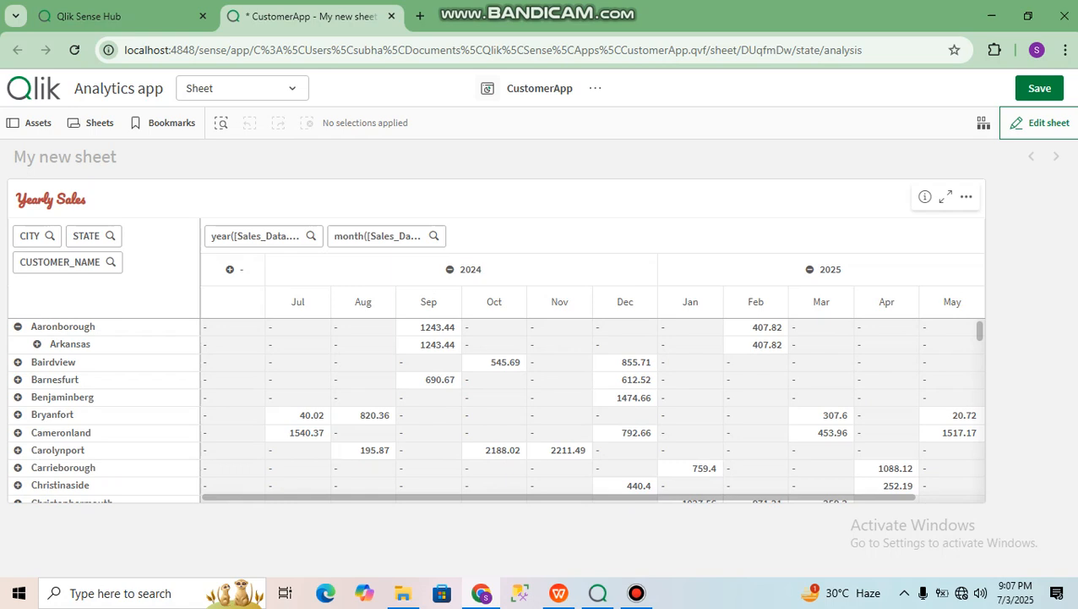
{"action": "left_click", "coordinate": [37, 344]}
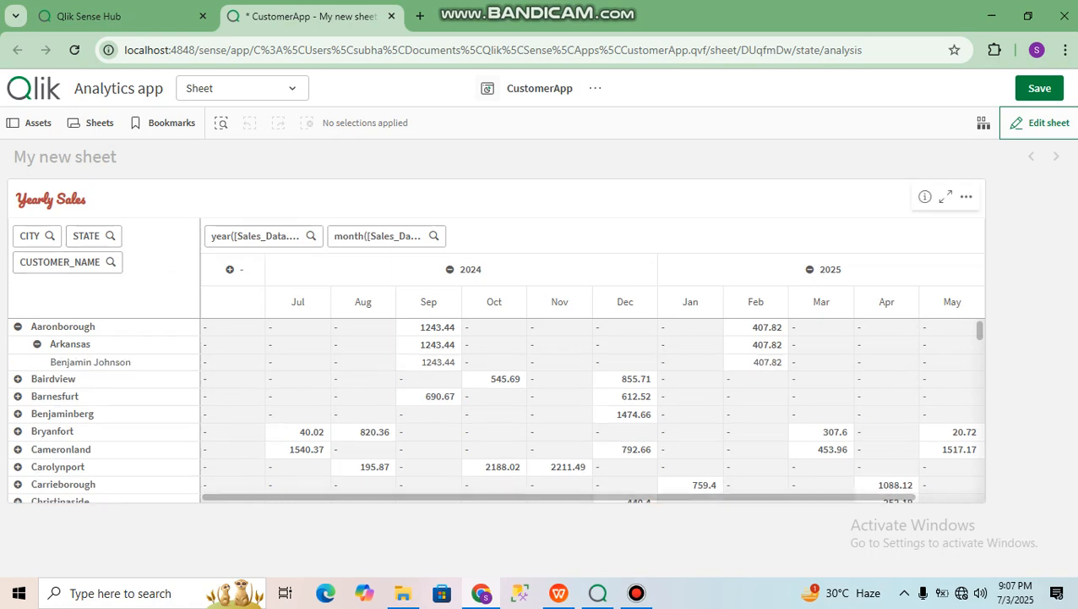
- Place the month dimension ahead of the year dimension in the pivot columns and save the app
{"action": "left_click_drag", "start_coordinate": [262, 235], "coordinate": [426, 236]}
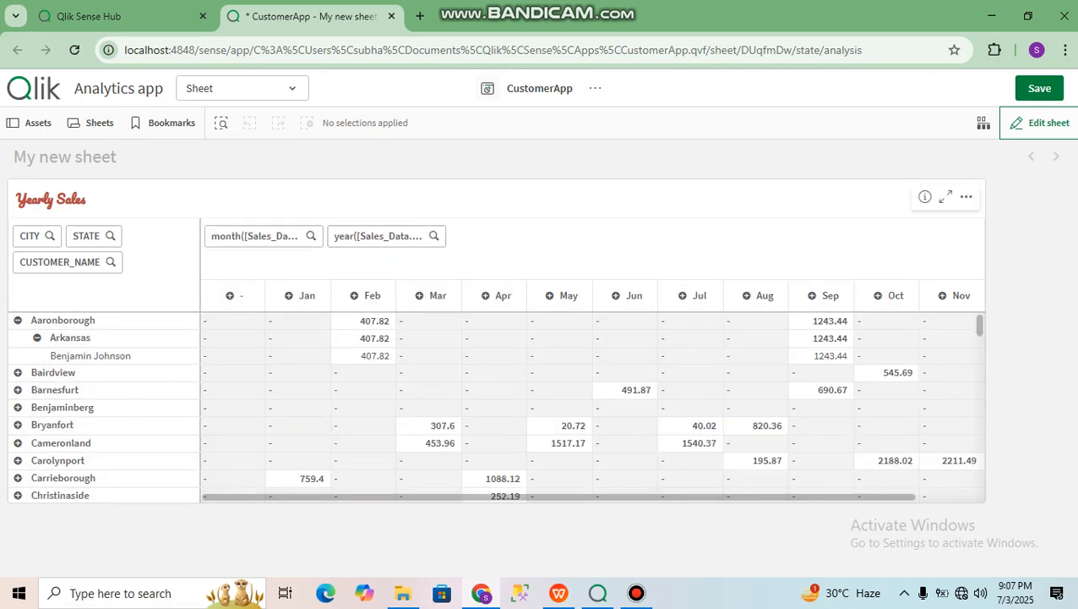
{"action": "mouse_move", "coordinate": [541, 496]}
{"action": "left_mouse_down"}
{"action": "mouse_move", "coordinate": [609, 497]}
{"action": "mouse_move", "coordinate": [548, 497]}
{"action": "left_mouse_up"}
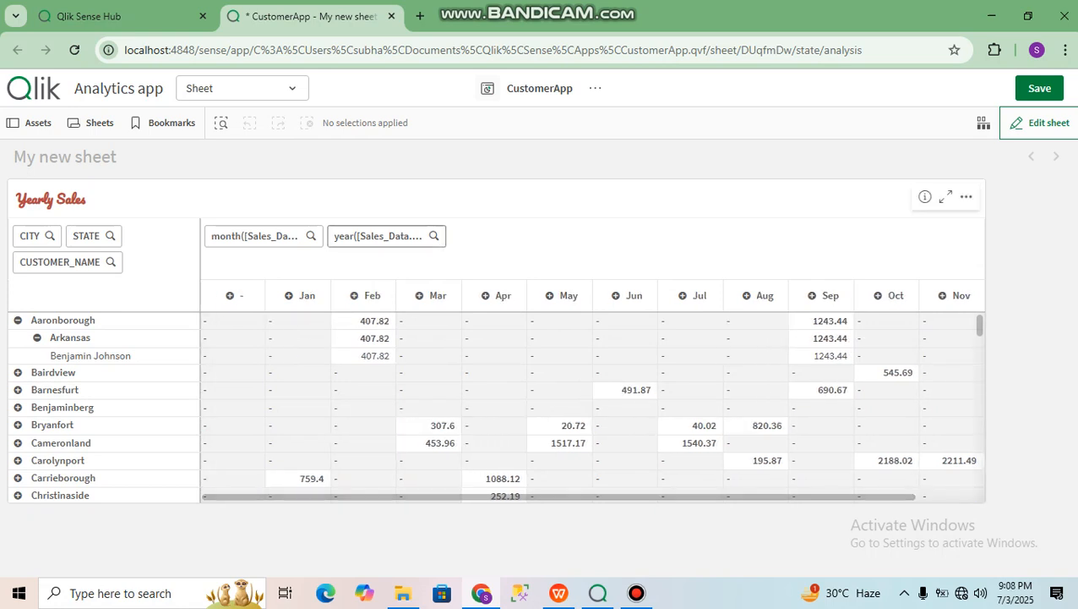
{"action": "mouse_move", "coordinate": [386, 236]}
{"action": "left_mouse_down"}
{"action": "mouse_move", "coordinate": [250, 229]}
{"action": "mouse_move", "coordinate": [380, 235]}
{"action": "left_mouse_up"}
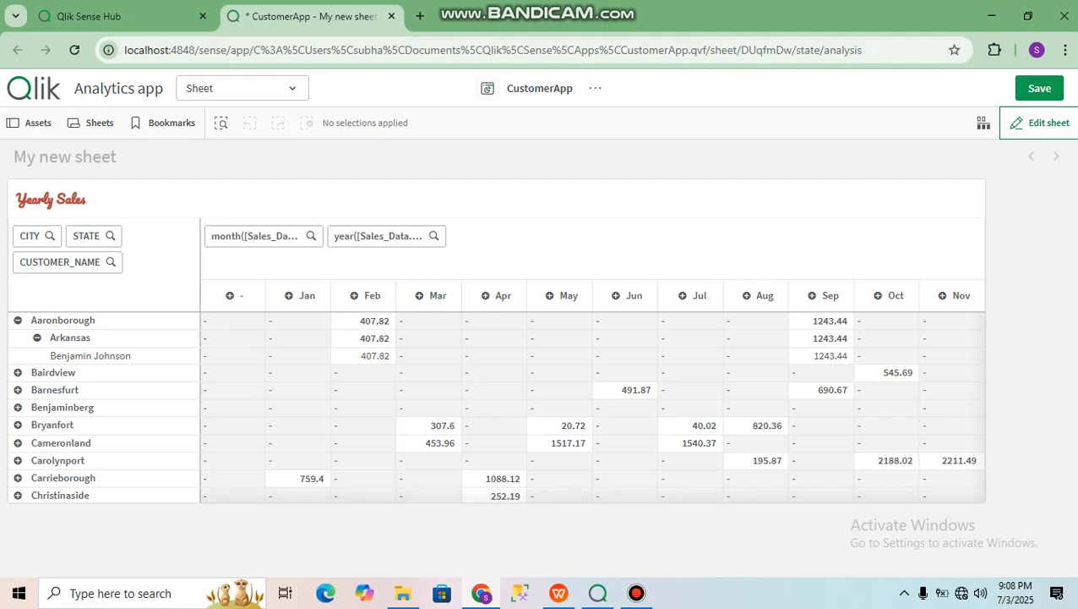
{"action": "left_click", "coordinate": [1039, 88]}
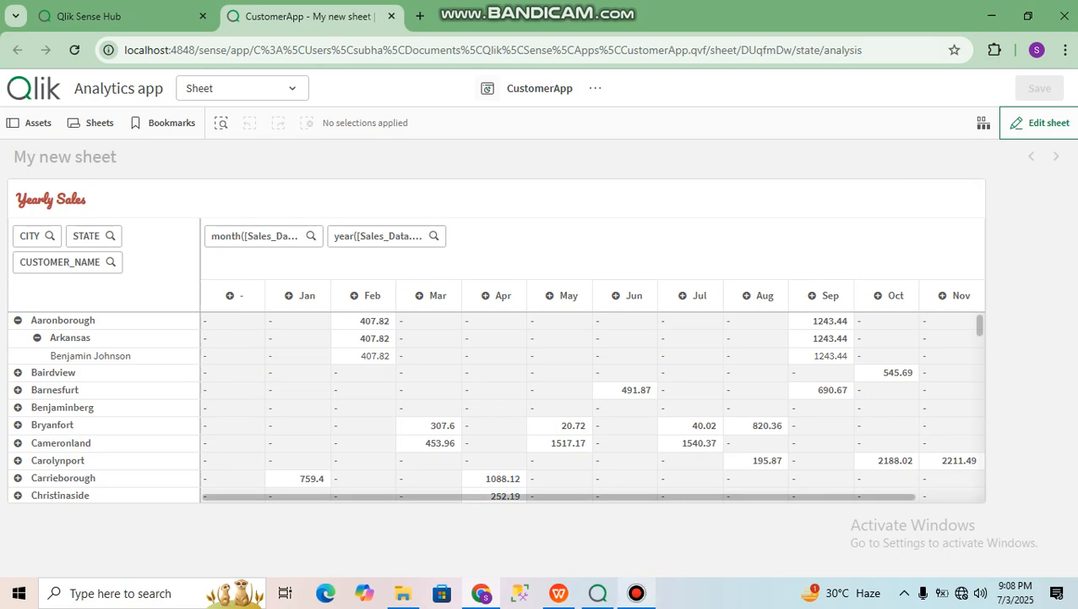
{"action": "left_click", "coordinate": [637, 593]}
{"action": "left_click", "coordinate": [749, 69]}
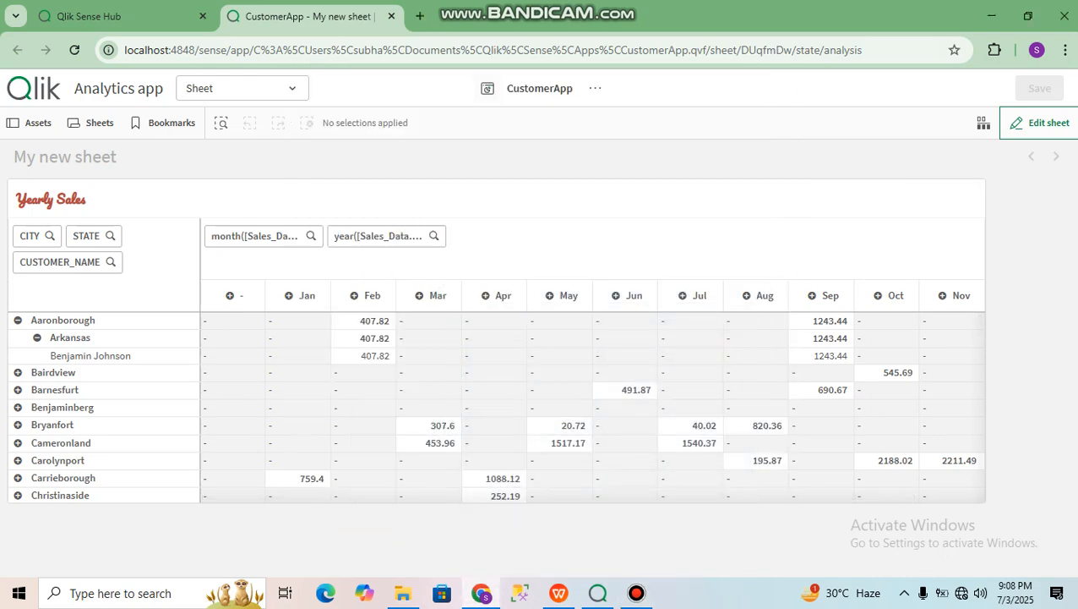
{"action": "mouse_move", "coordinate": [637, 594]}
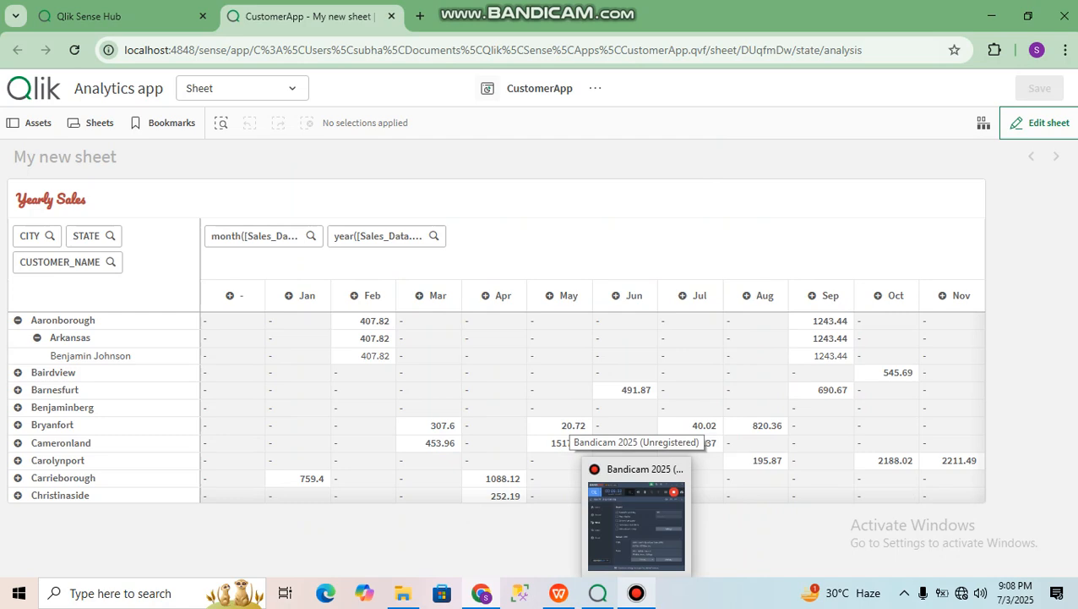
{"action": "left_click", "coordinate": [636, 520]}
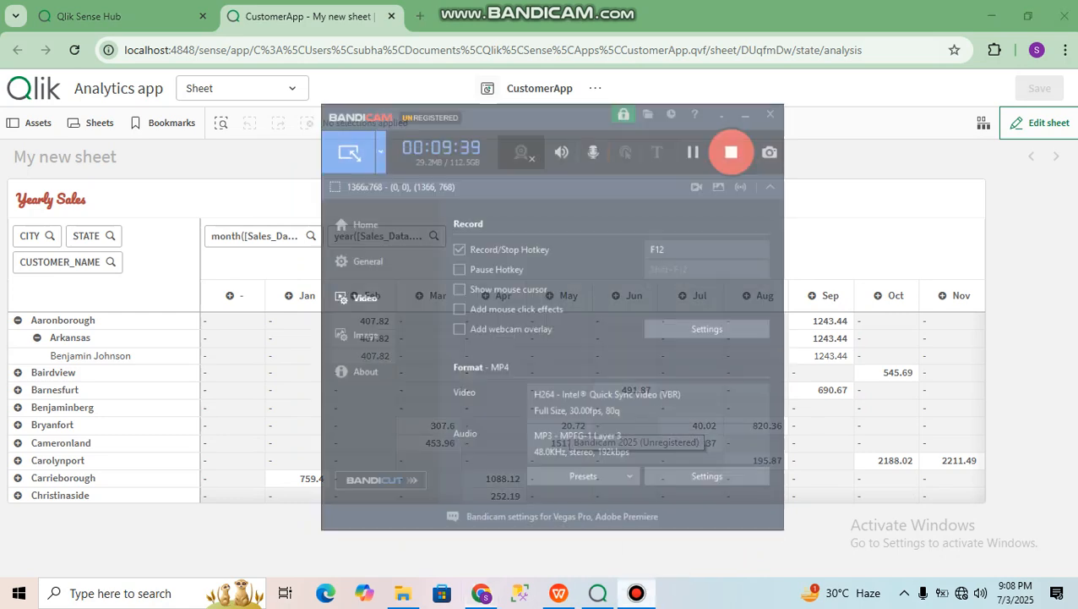